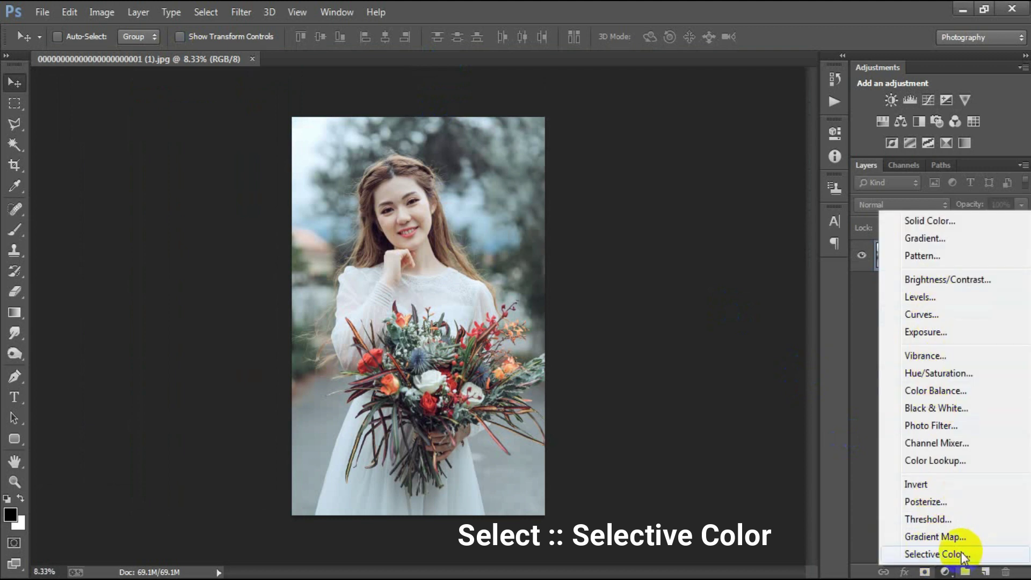
# Add a Selective Color adjustment layer and set the Reds to Cyan -50% and Yellow 50%
pyautogui.click(966, 554)
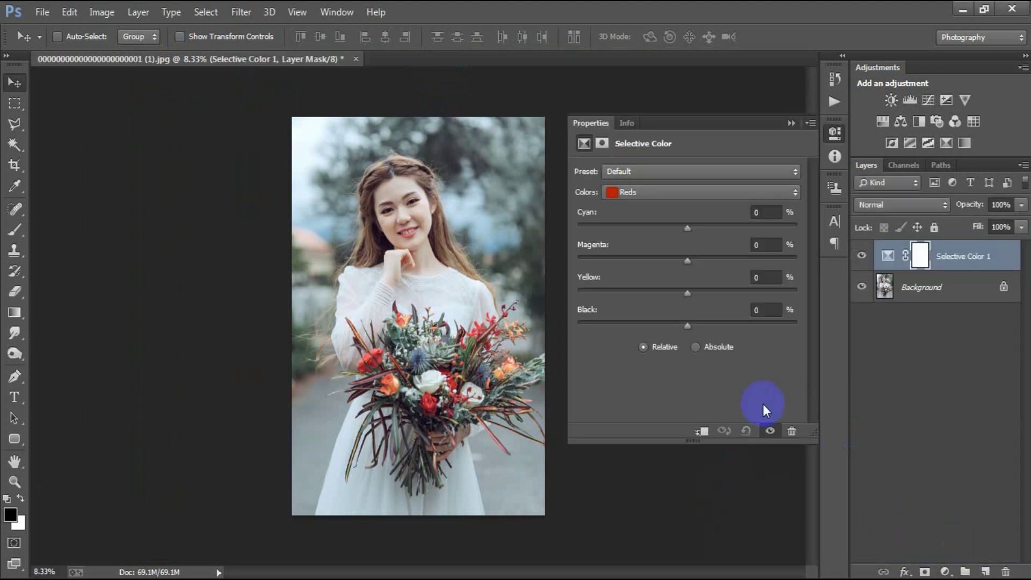
pyautogui.click(765, 212)
pyautogui.write('-')
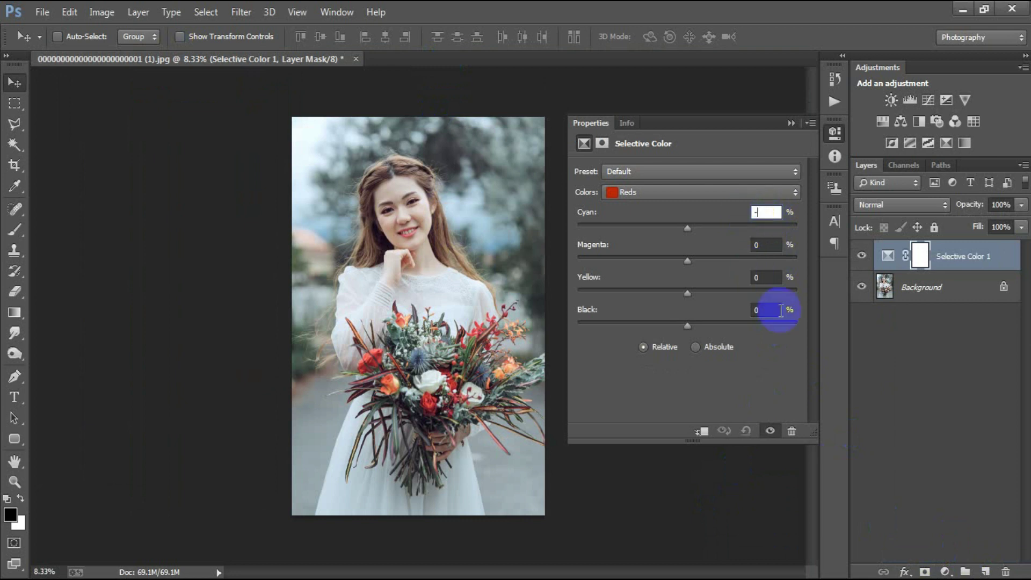
pyautogui.write('50')
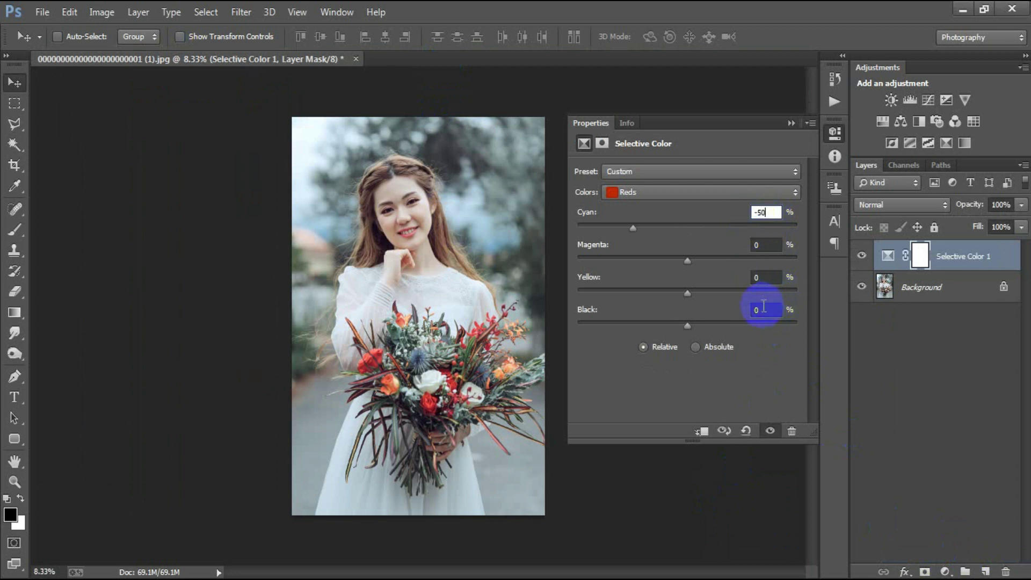
pyautogui.click(765, 277)
pyautogui.write('50')
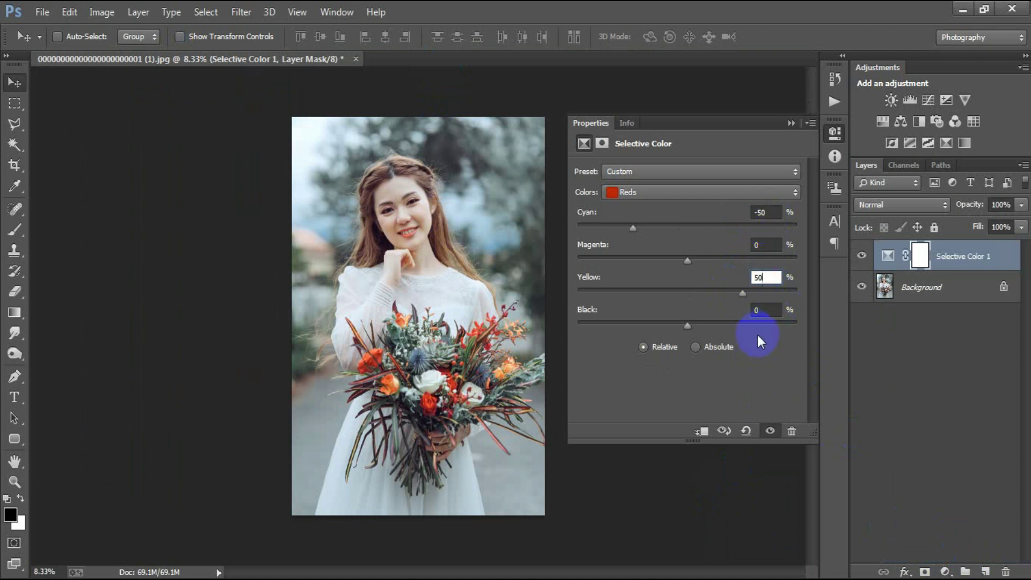
# In the Selective Color adjustment, set the Yellows to Magenta 50% and Black 50%
pyautogui.click(734, 195)
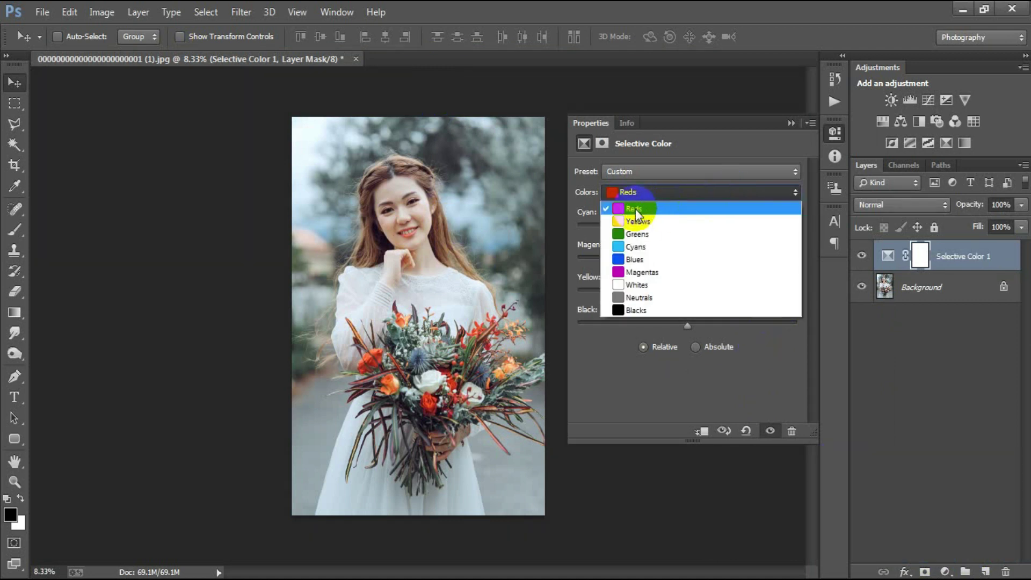
pyautogui.click(690, 220)
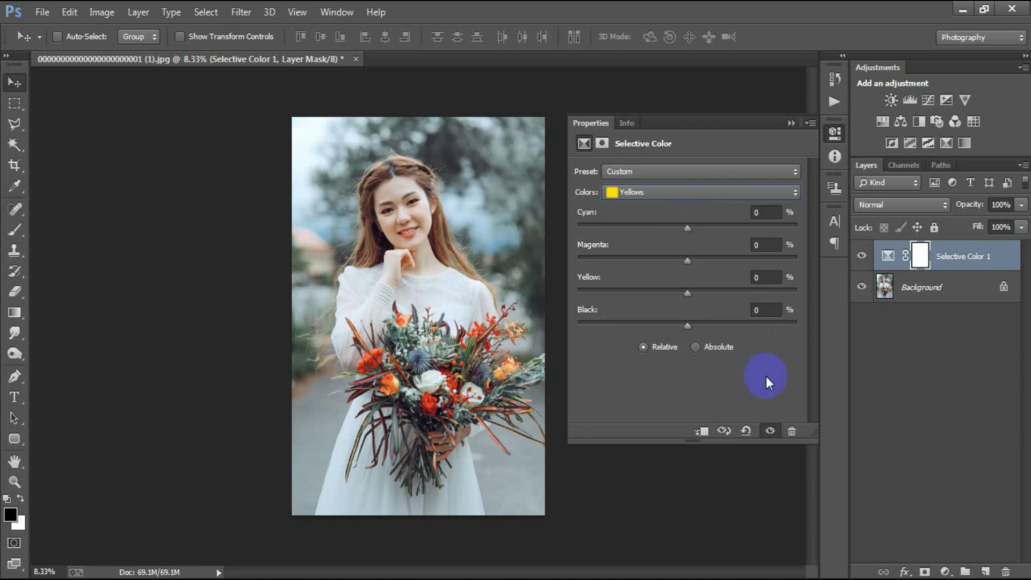
pyautogui.click(767, 245)
pyautogui.write('50')
pyautogui.click(755, 310)
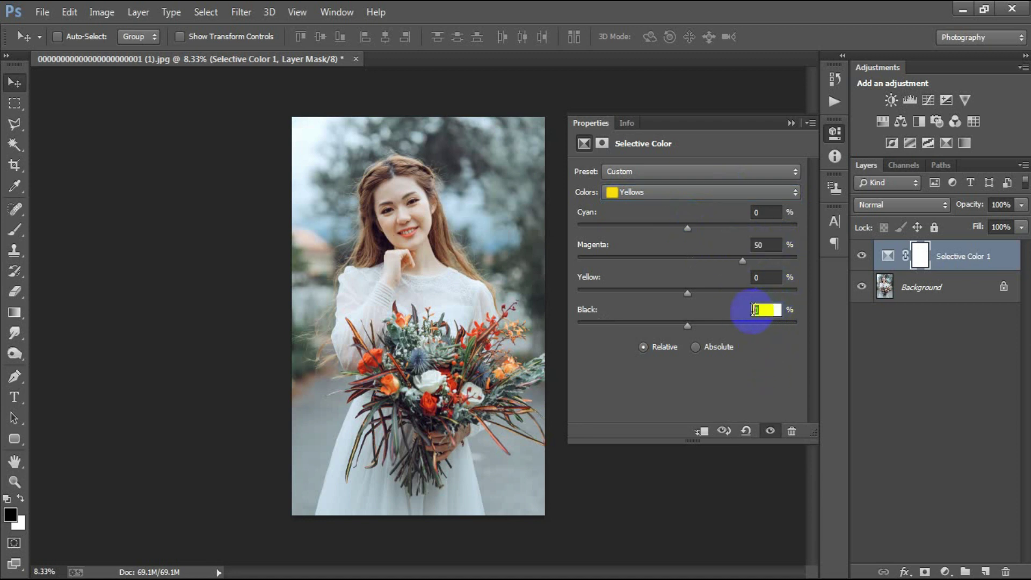
pyautogui.write('50')
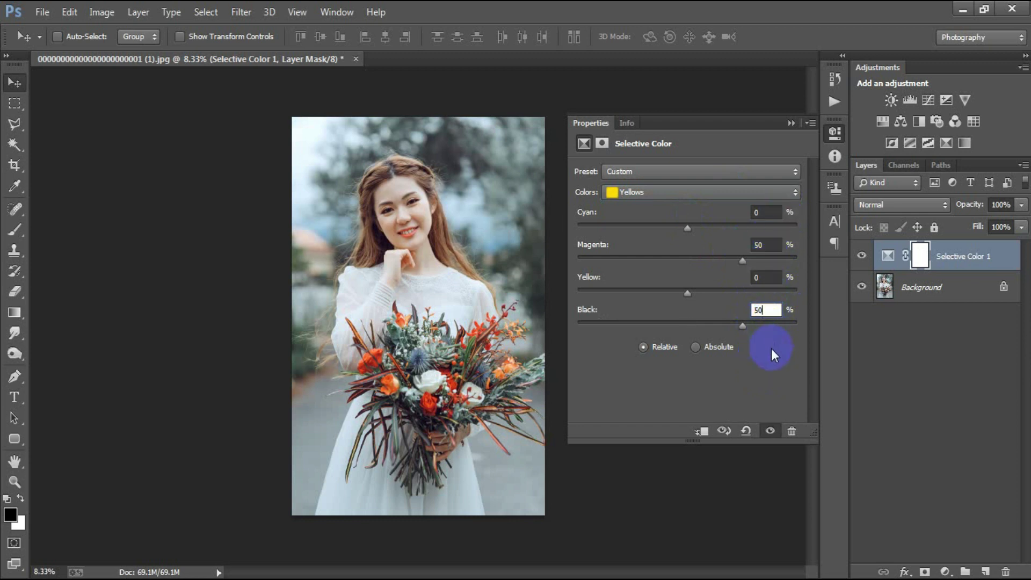
pyautogui.press('Return')
# Set the Whites of the Selective Color adjustment to Cyan -10% and Yellow 10%
pyautogui.click(717, 194)
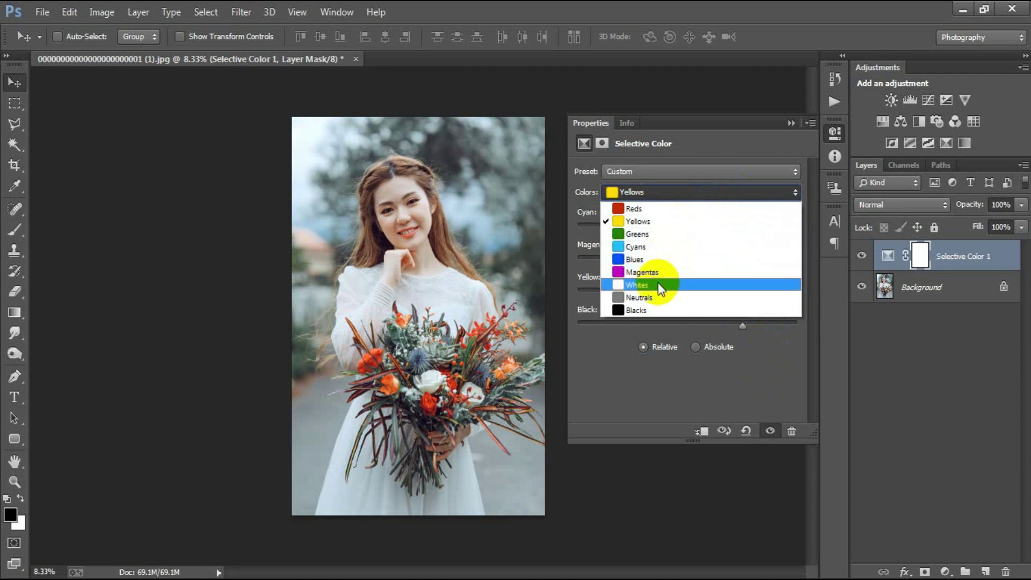
pyautogui.click(706, 284)
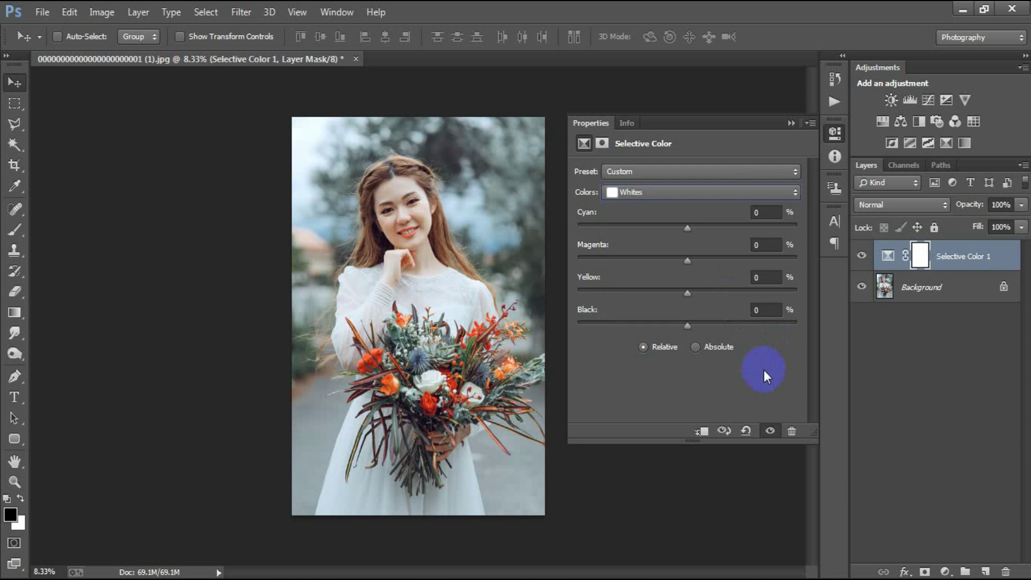
pyautogui.click(766, 213)
pyautogui.write('-1')
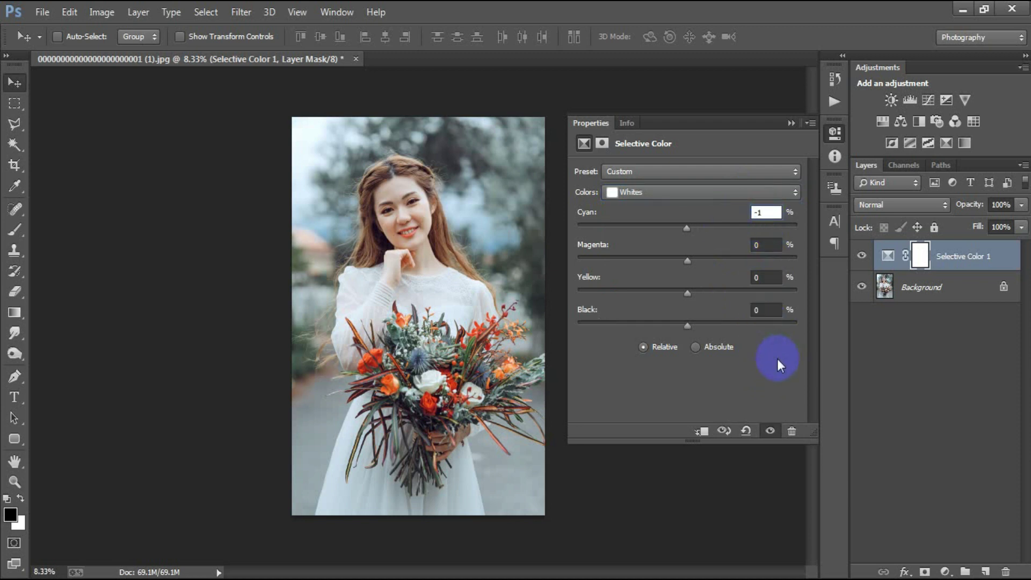
pyautogui.write('0')
pyautogui.click(766, 277)
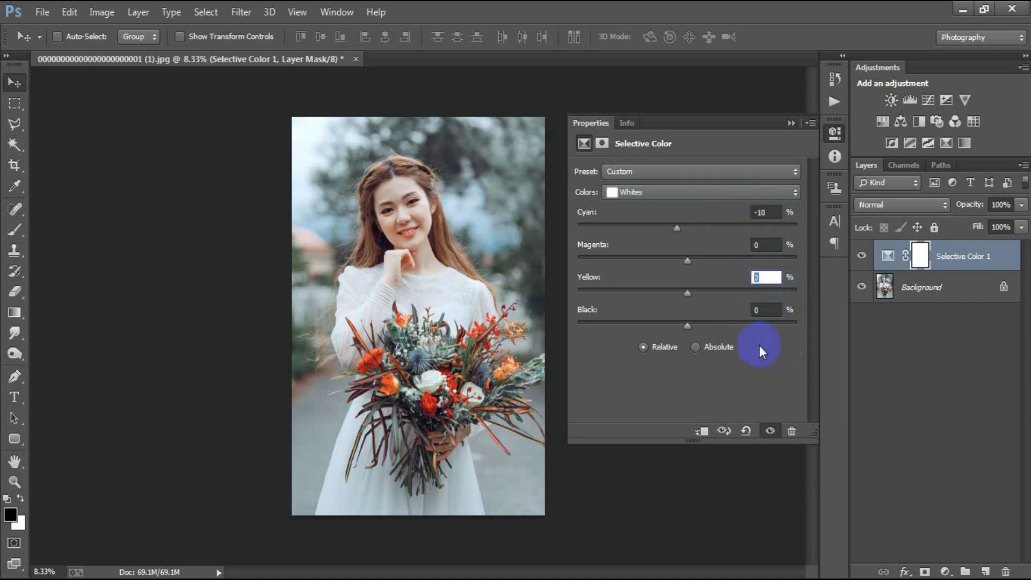
pyautogui.write('10')
pyautogui.click(774, 245)
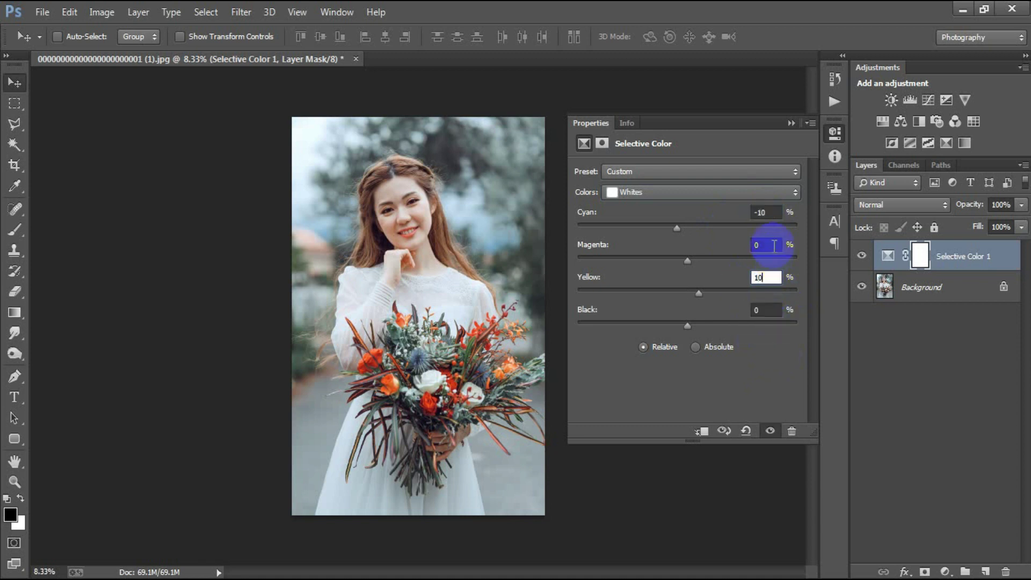
pyautogui.click(762, 288)
# Set the Neutrals of the Selective Color adjustment to Cyan -10% and Yellow 10%
pyautogui.click(753, 194)
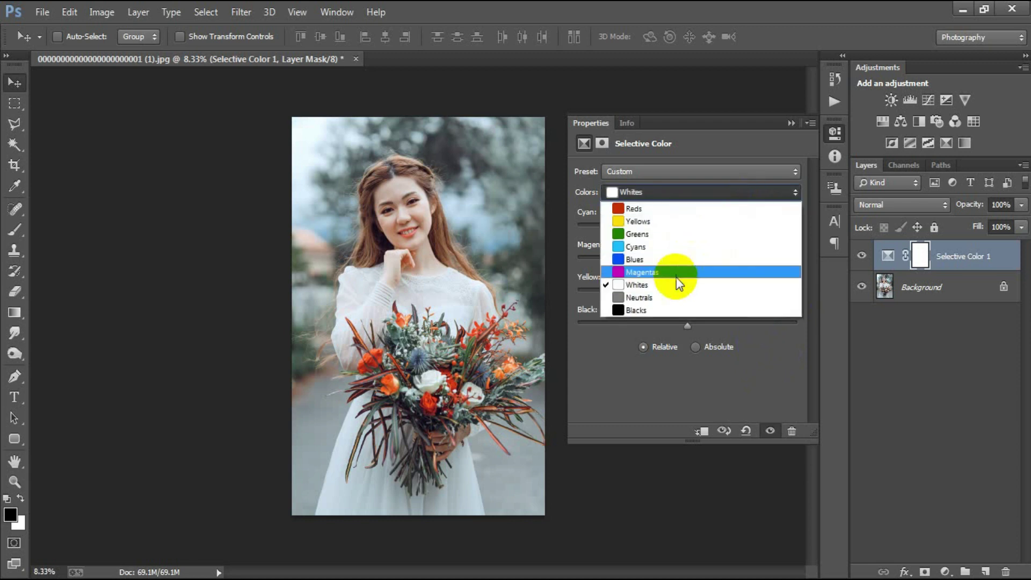
pyautogui.click(717, 298)
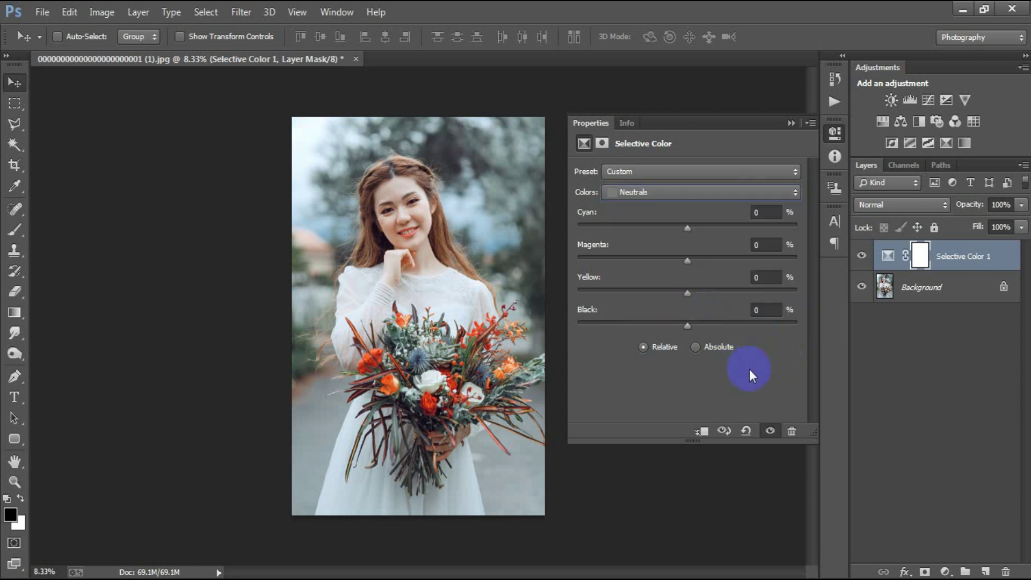
pyautogui.click(779, 214)
pyautogui.write('-1')
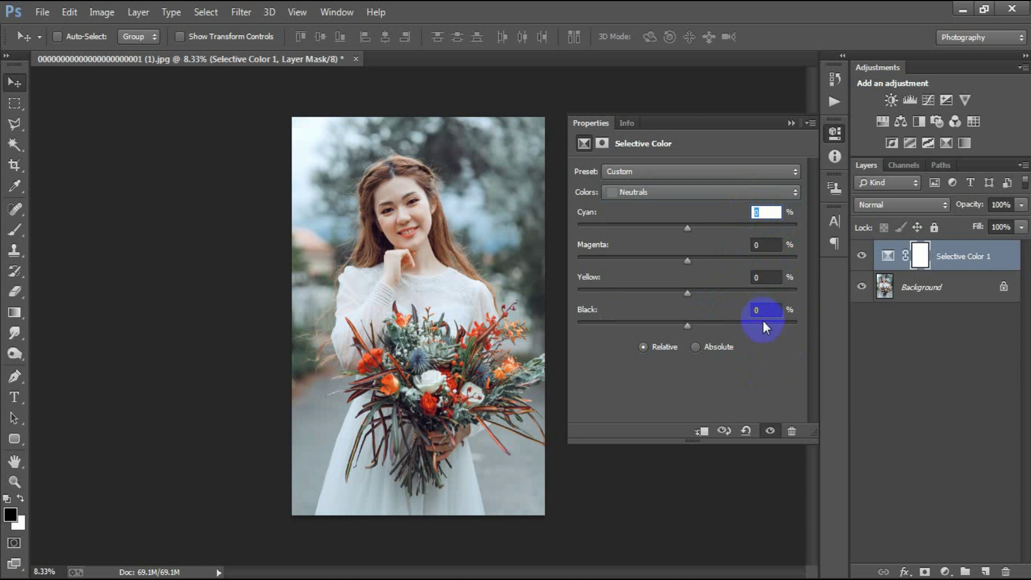
pyautogui.write('0')
pyautogui.click(770, 277)
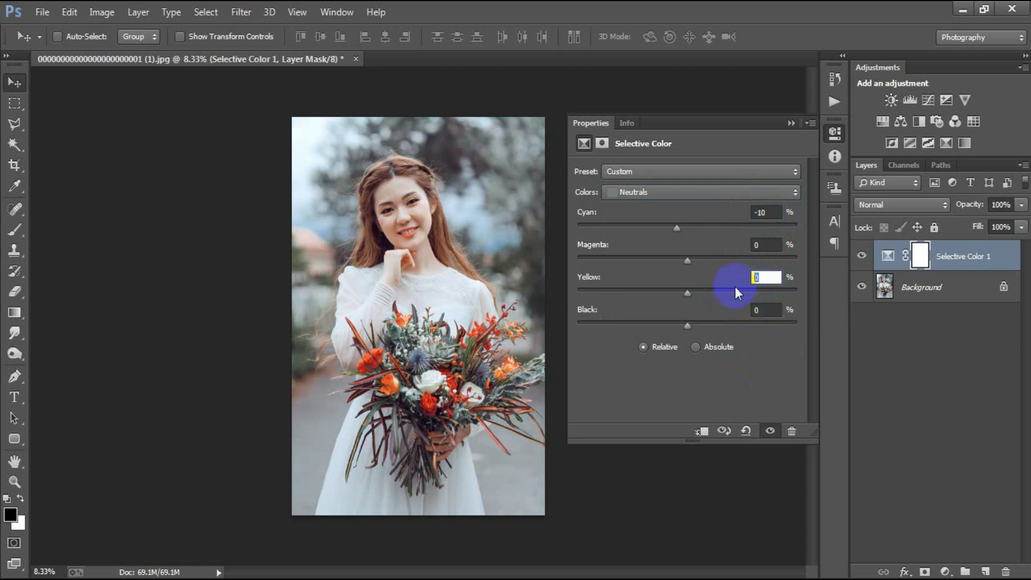
pyautogui.write('10')
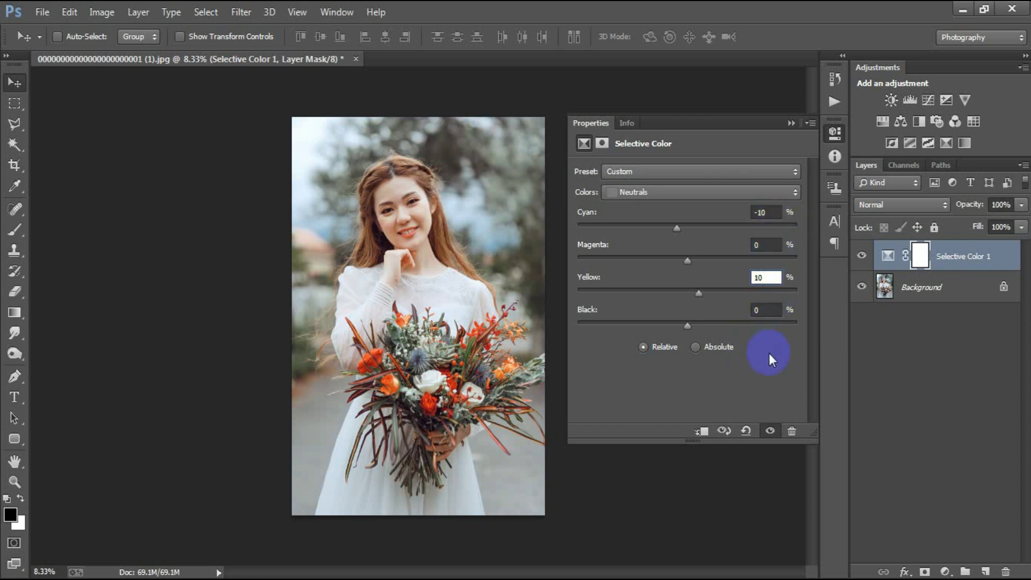
# Set the Blacks of the Selective Color adjustment to Cyan -10%, and compare the photo with and without the adjustment layer
pyautogui.click(767, 195)
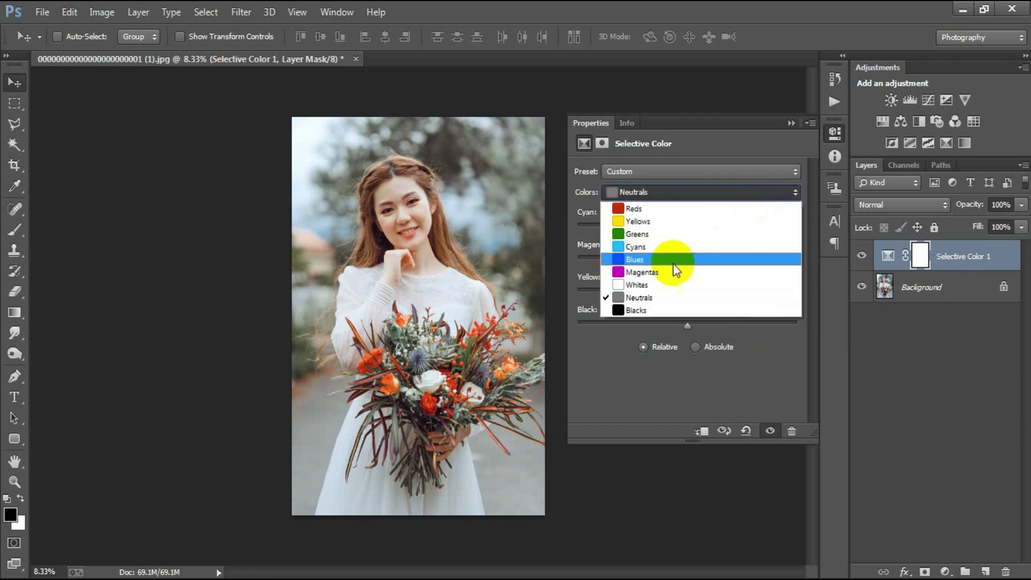
pyautogui.click(688, 309)
pyautogui.click(766, 212)
pyautogui.write('-10')
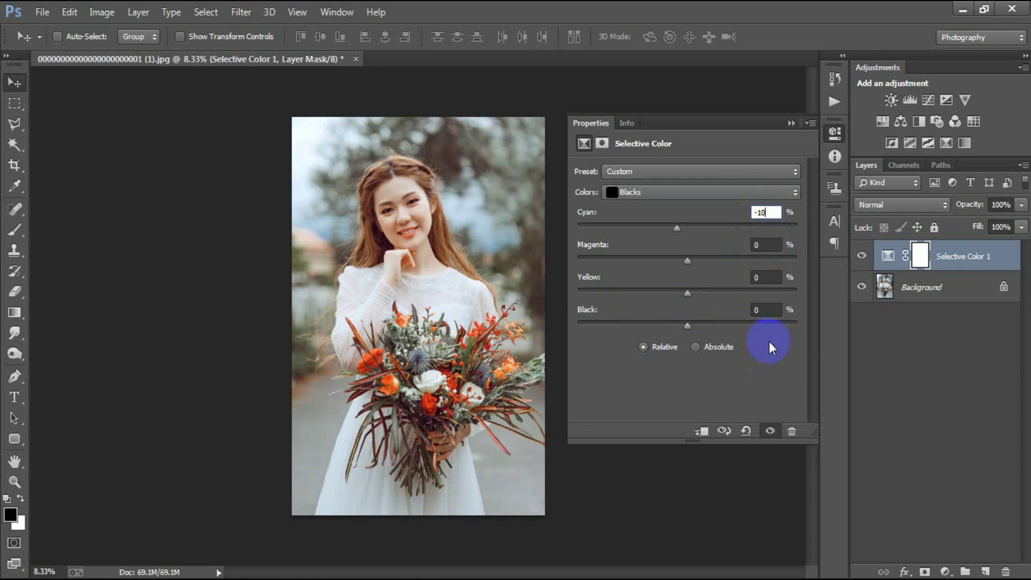
pyautogui.click(791, 123)
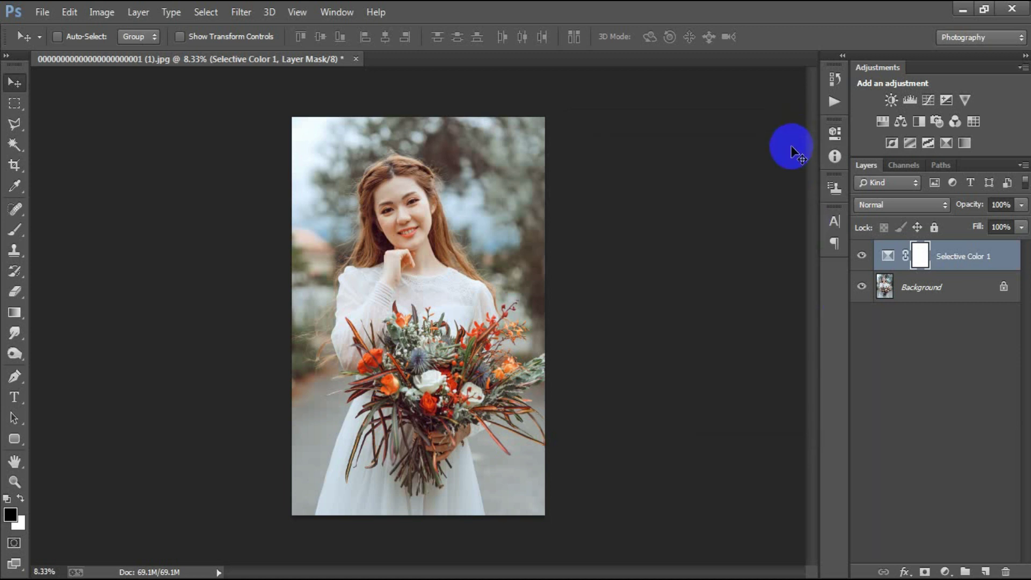
pyautogui.click(862, 257)
pyautogui.click(862, 258)
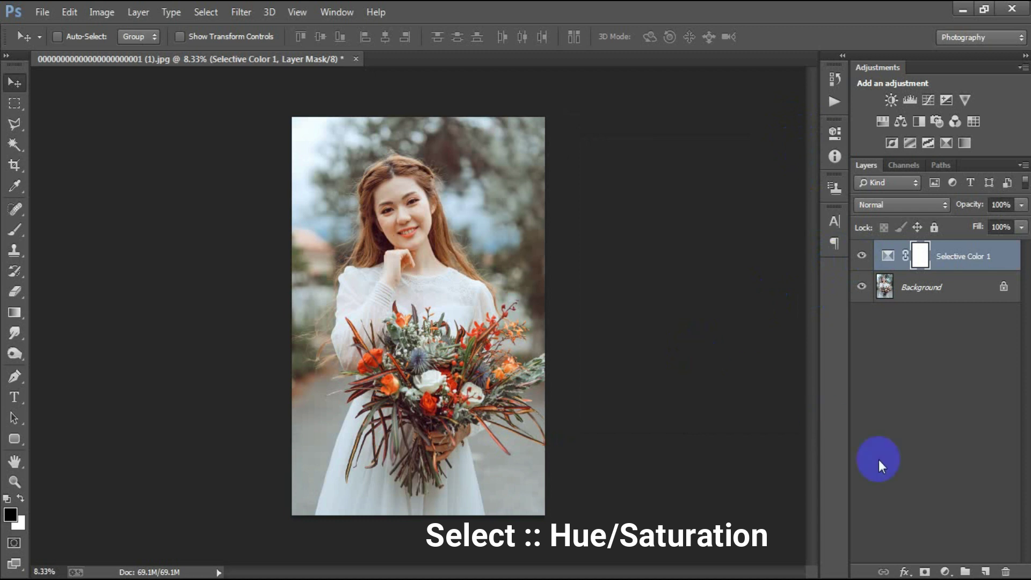
# Add a Hue/Saturation adjustment layer and set the Yellows to Saturation -70 and Lightness 50
pyautogui.click(941, 563)
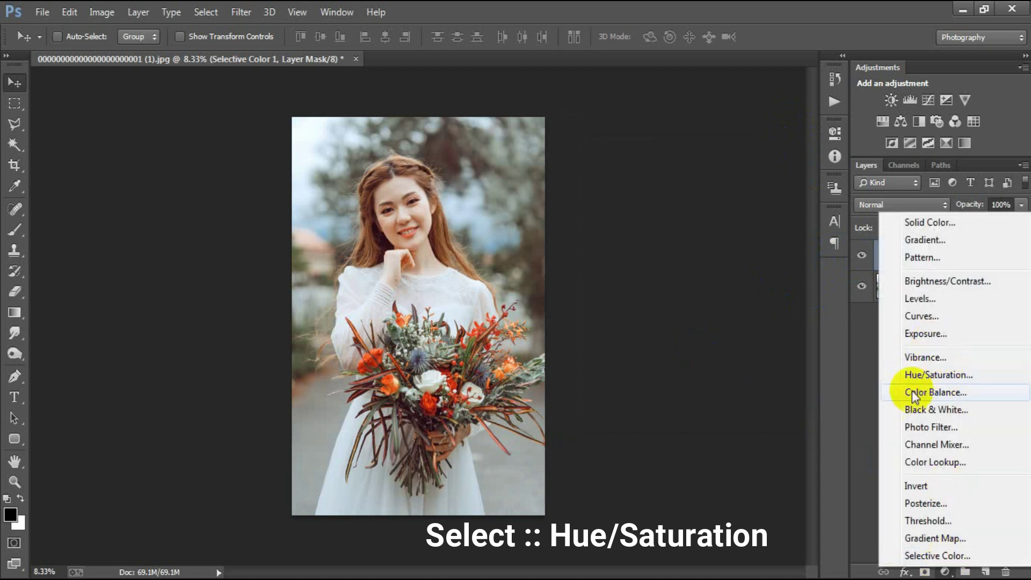
pyautogui.click(943, 375)
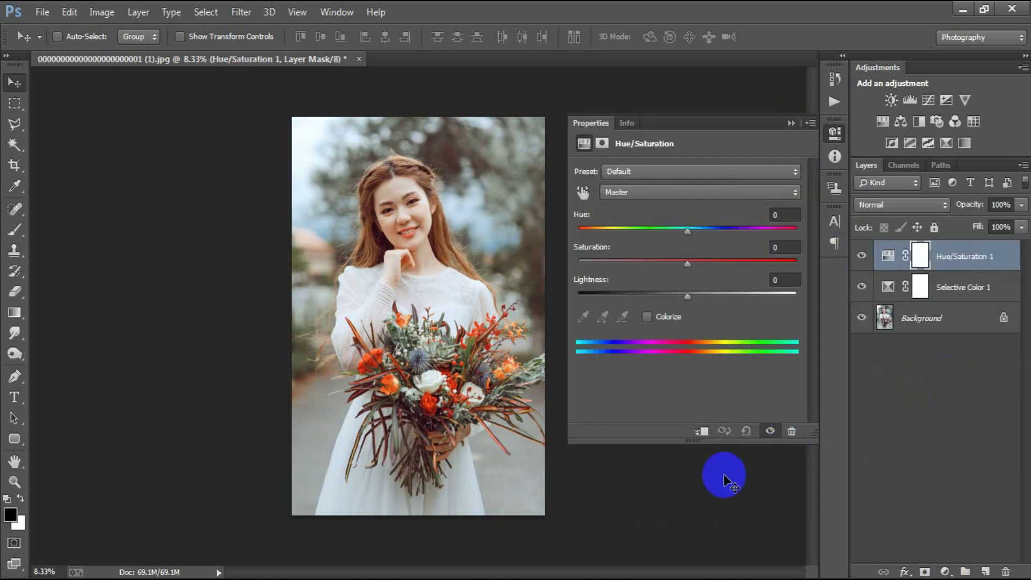
pyautogui.click(736, 192)
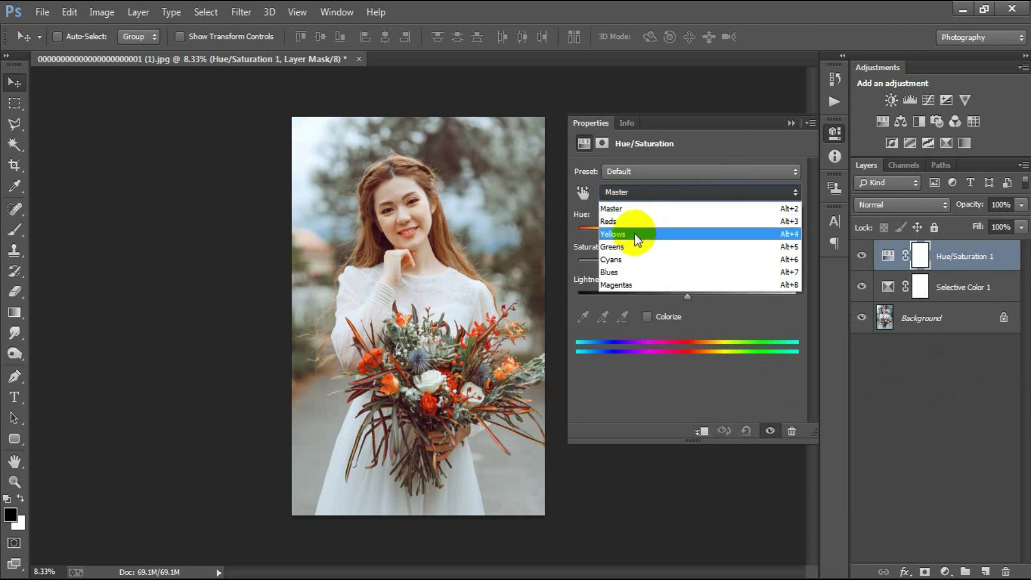
pyautogui.click(697, 236)
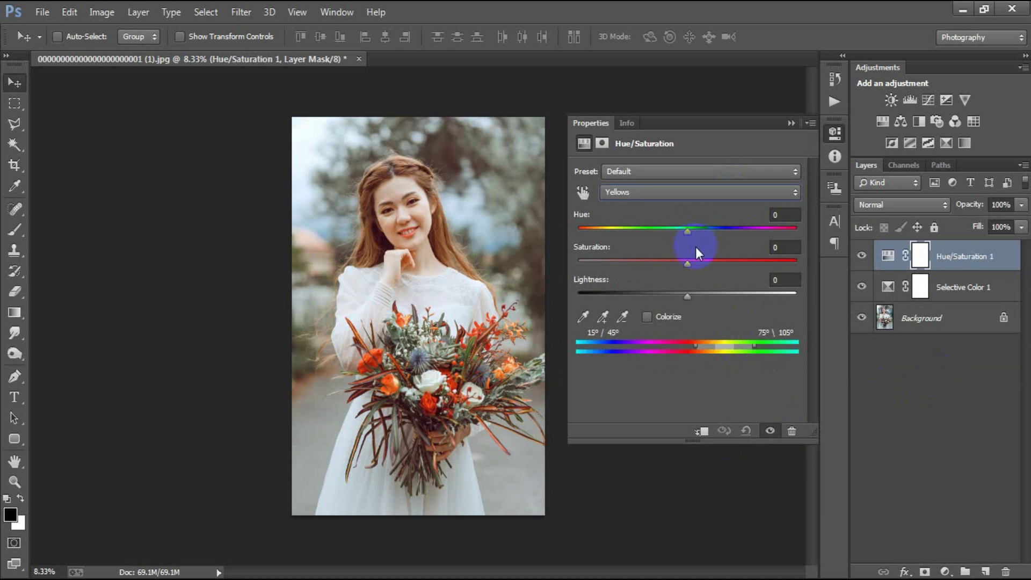
pyautogui.click(773, 248)
pyautogui.write('-')
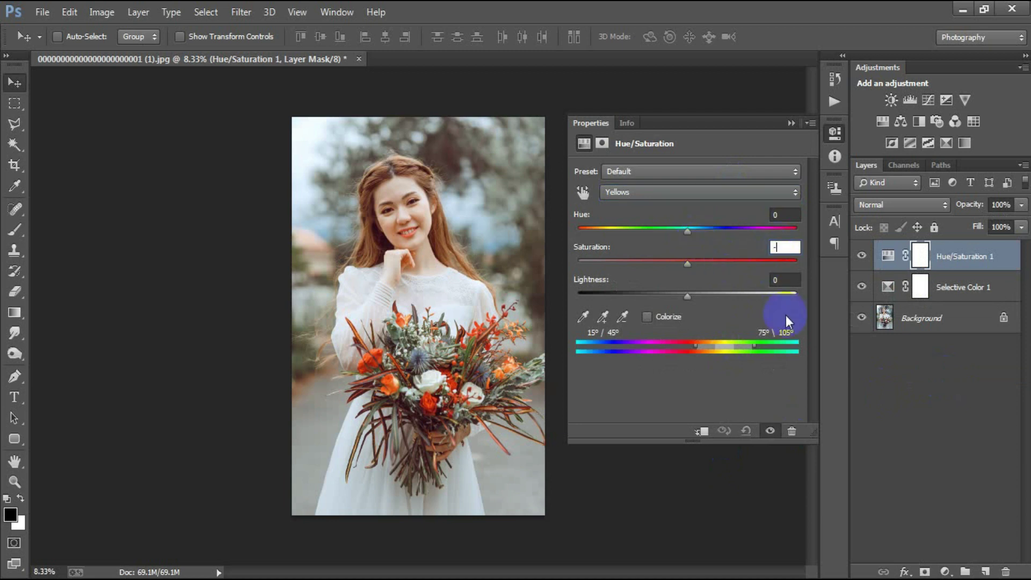
pyautogui.write('70')
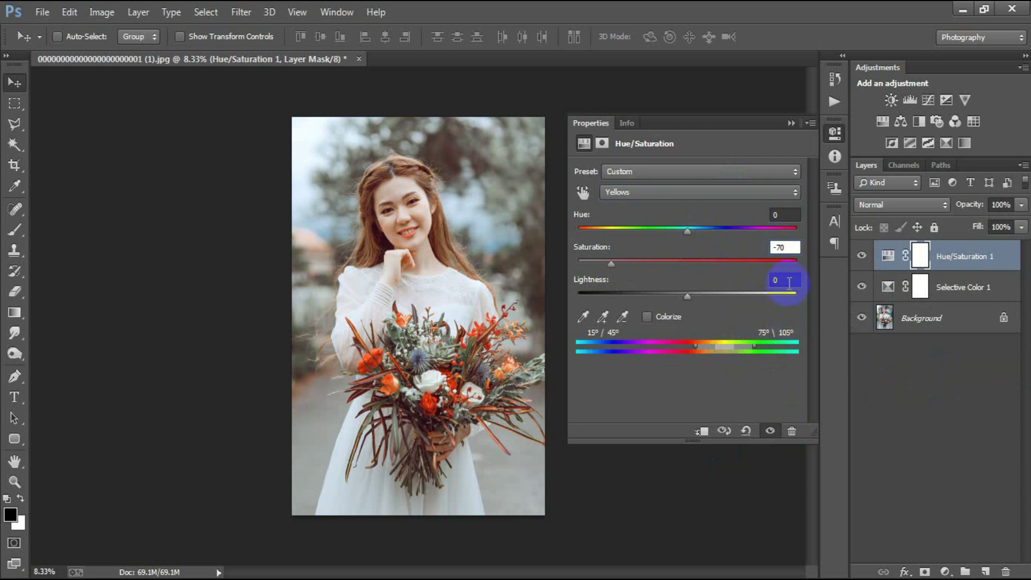
pyautogui.click(784, 279)
pyautogui.write('50')
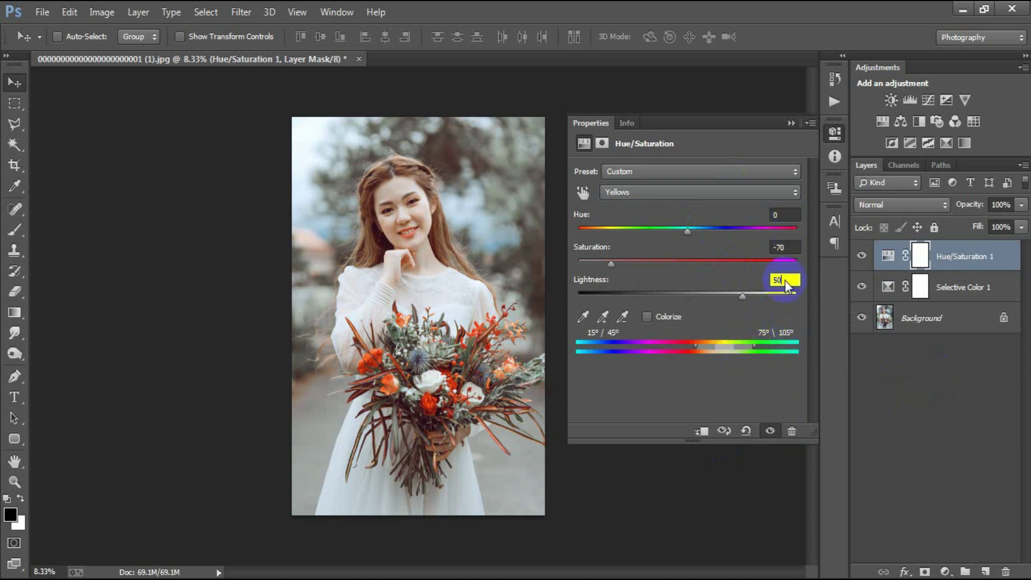
# Set the saturation of the Greens to -70 in the Hue/Saturation adjustment
pyautogui.click(755, 198)
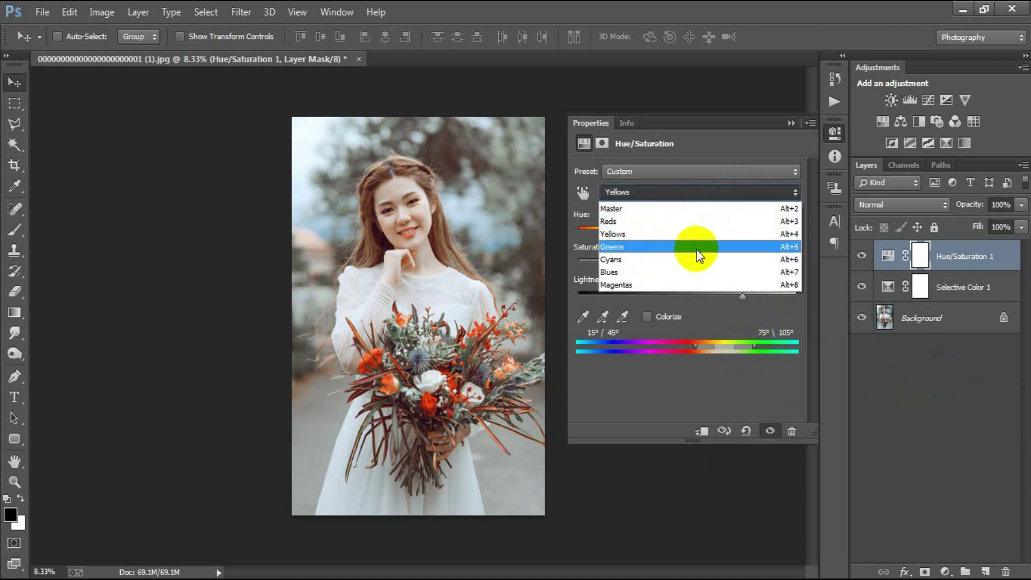
pyautogui.click(716, 249)
pyautogui.click(783, 247)
pyautogui.write('-70')
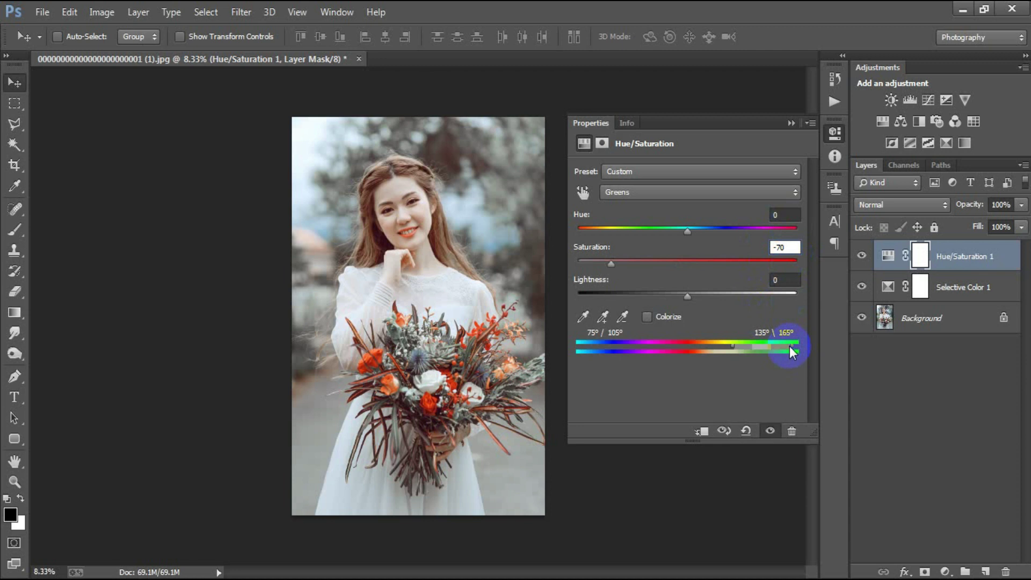
pyautogui.click(779, 248)
# Set the saturation of the Cyans to -70 in the Hue/Saturation adjustment
pyautogui.click(773, 194)
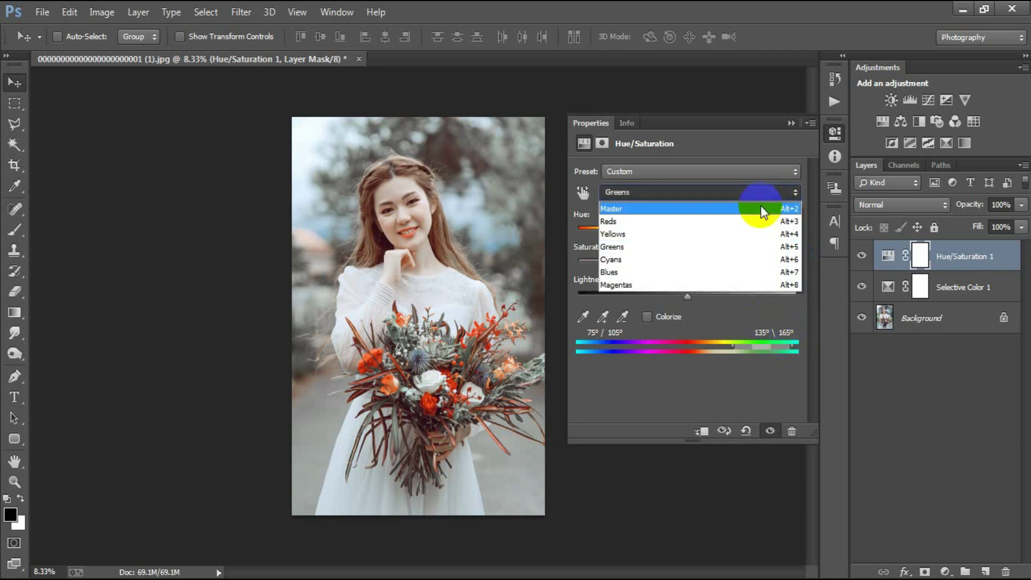
pyautogui.click(714, 261)
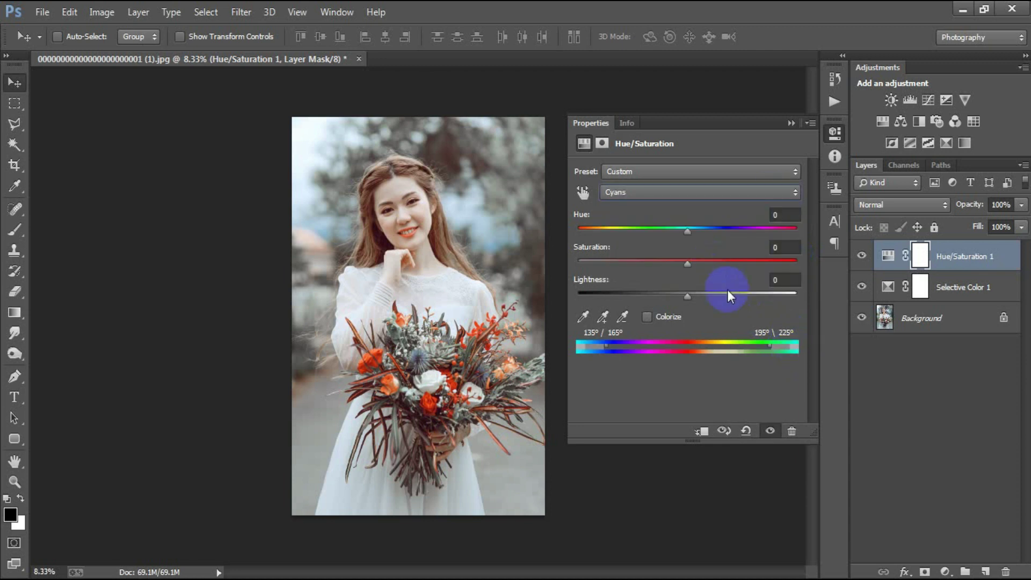
pyautogui.click(786, 247)
pyautogui.write('-70')
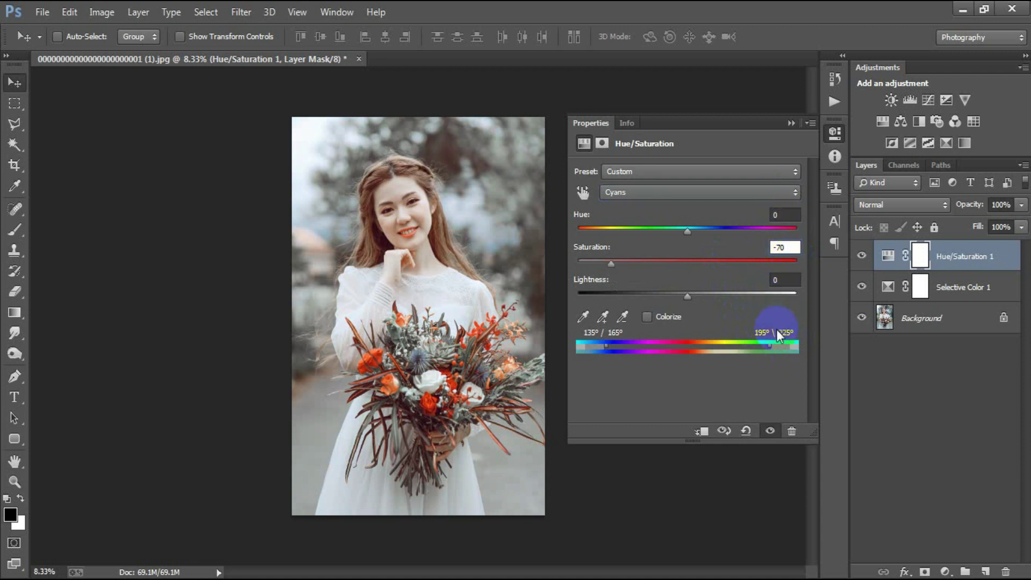
# Set the saturation of the Blues to -70 and compare the photo with and without the Hue/Saturation layer
pyautogui.click(762, 191)
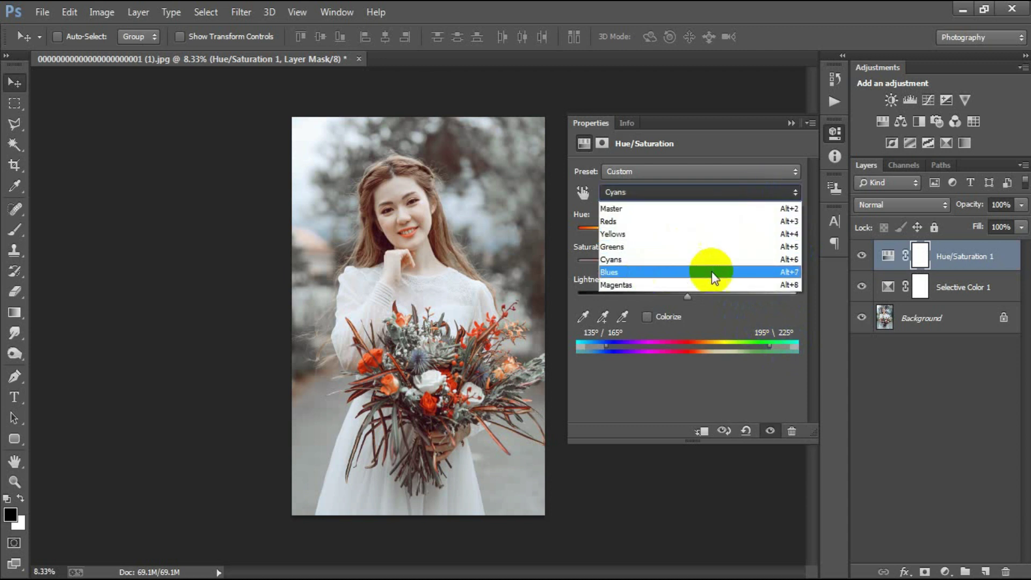
pyautogui.click(698, 272)
pyautogui.click(781, 247)
pyautogui.write('-70')
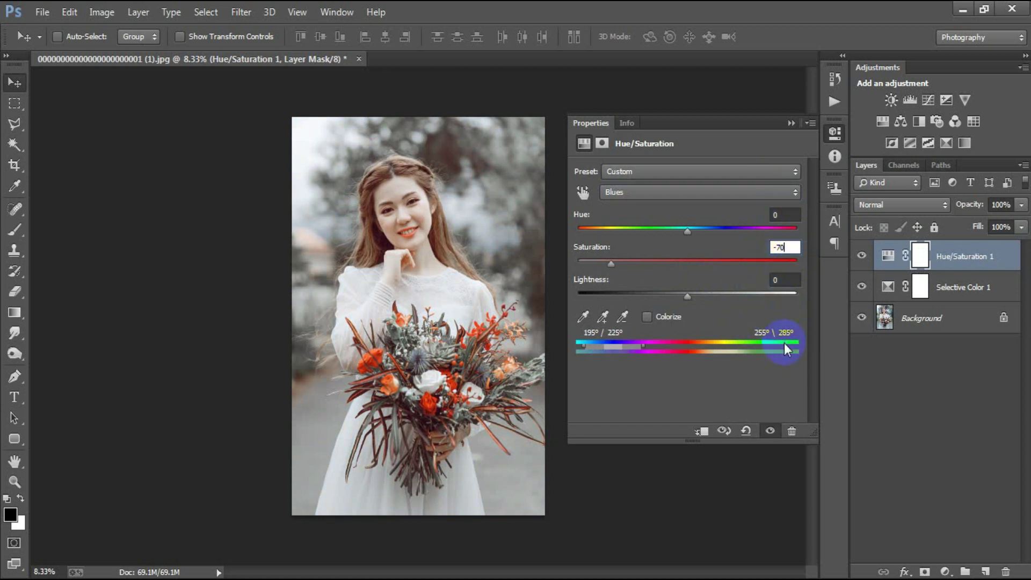
pyautogui.click(791, 123)
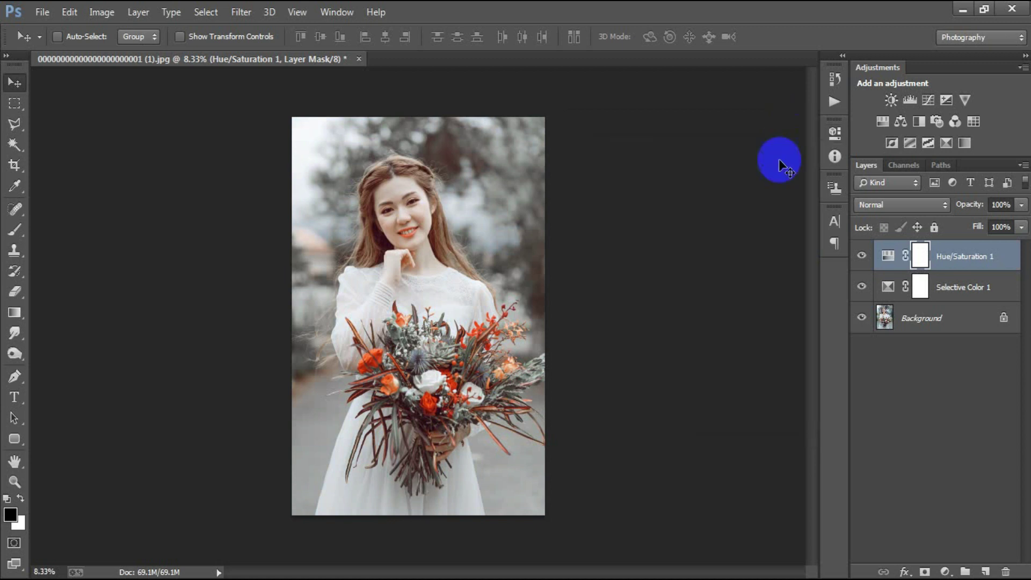
pyautogui.click(862, 256)
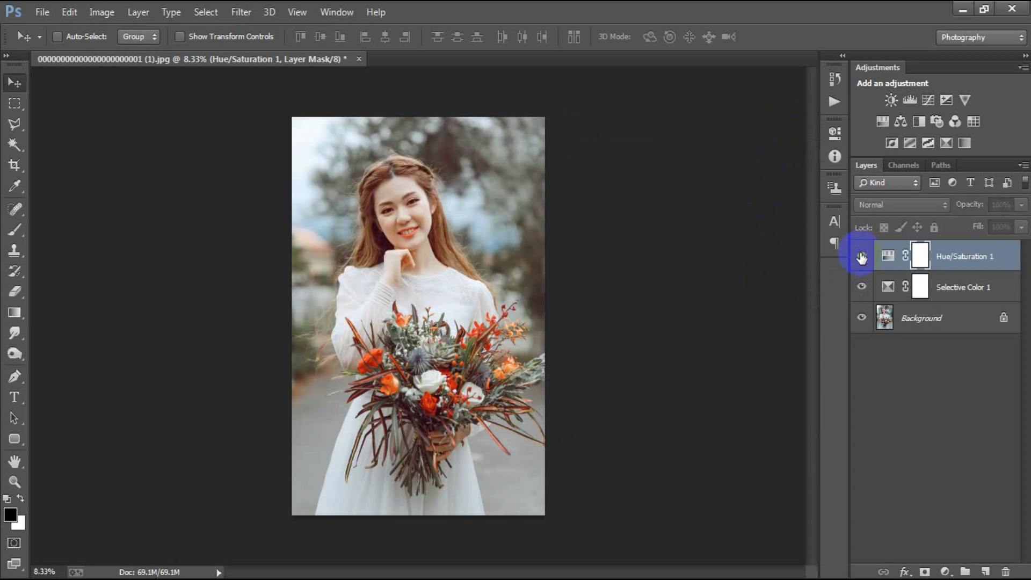
pyautogui.click(862, 257)
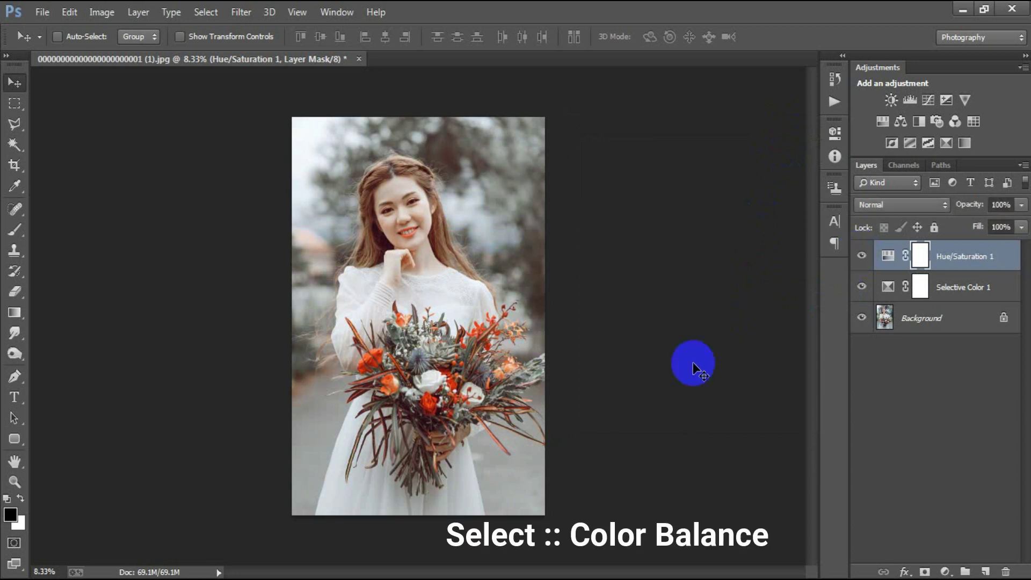
# Add a Color Balance adjustment layer and set its Shadows to Cyan-Red 5 and Yellow-Blue -5
pyautogui.click(944, 571)
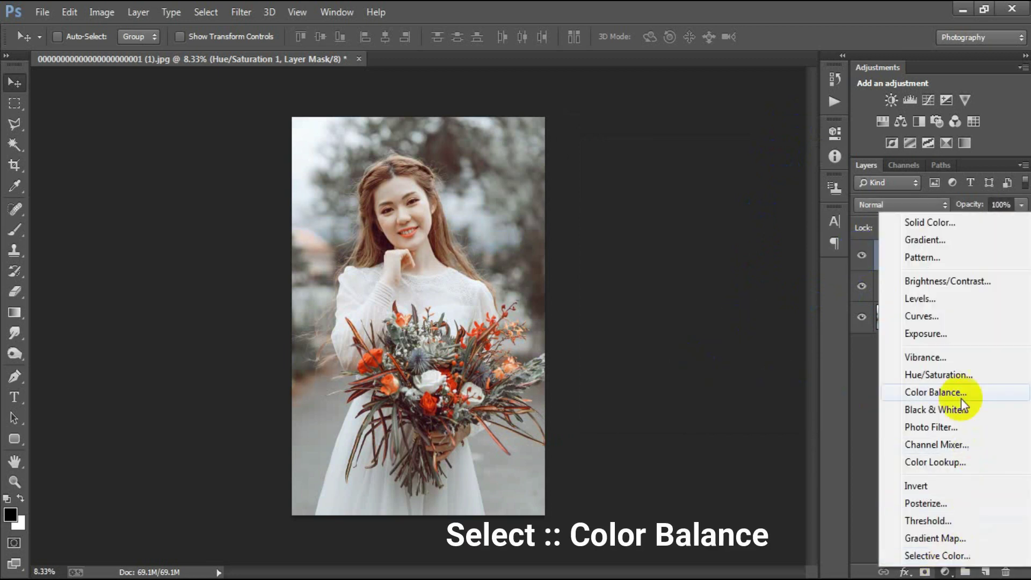
pyautogui.click(962, 397)
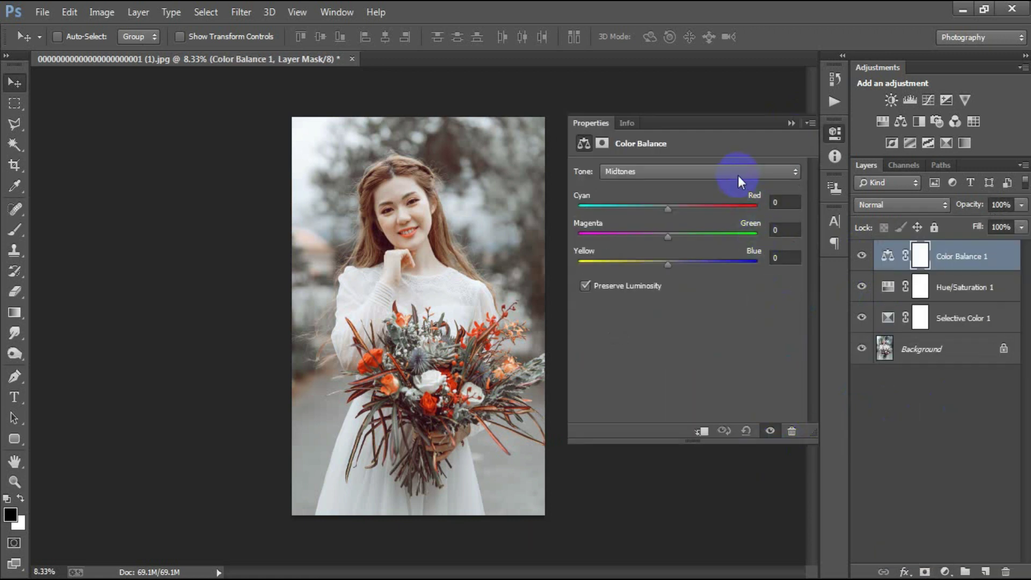
pyautogui.click(736, 172)
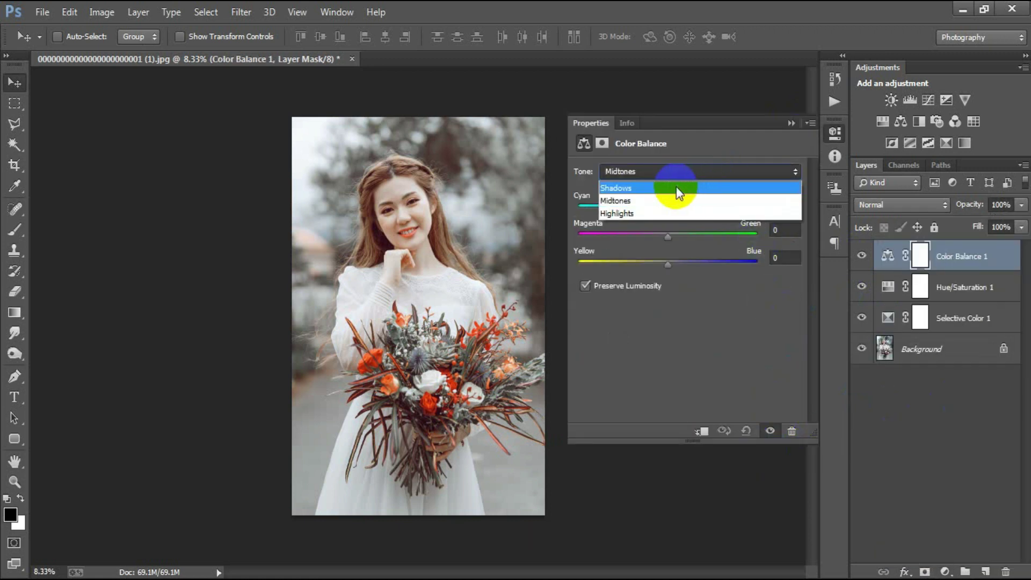
pyautogui.click(748, 188)
pyautogui.click(781, 202)
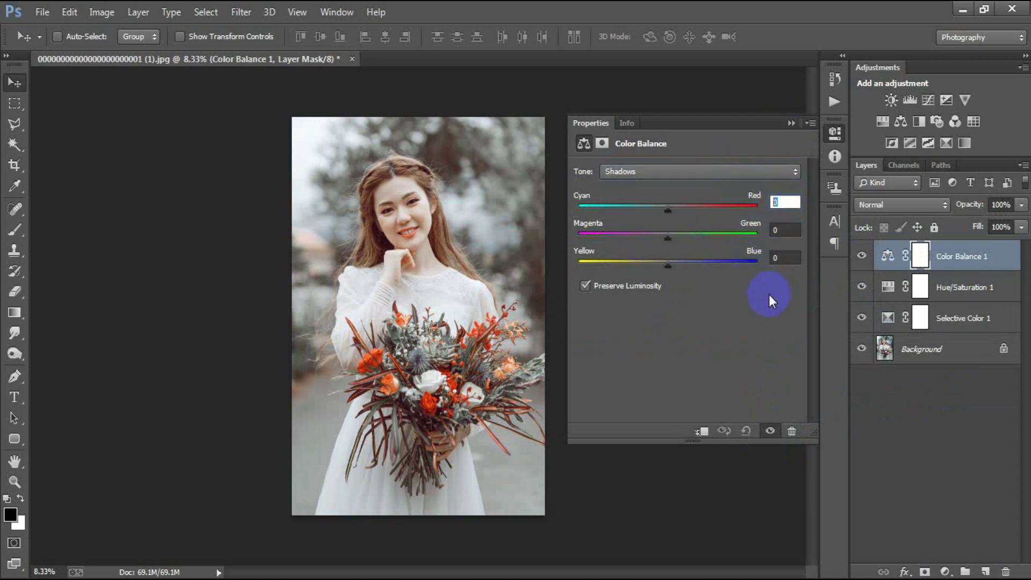
pyautogui.write('5')
pyautogui.click(782, 256)
pyautogui.write('-5')
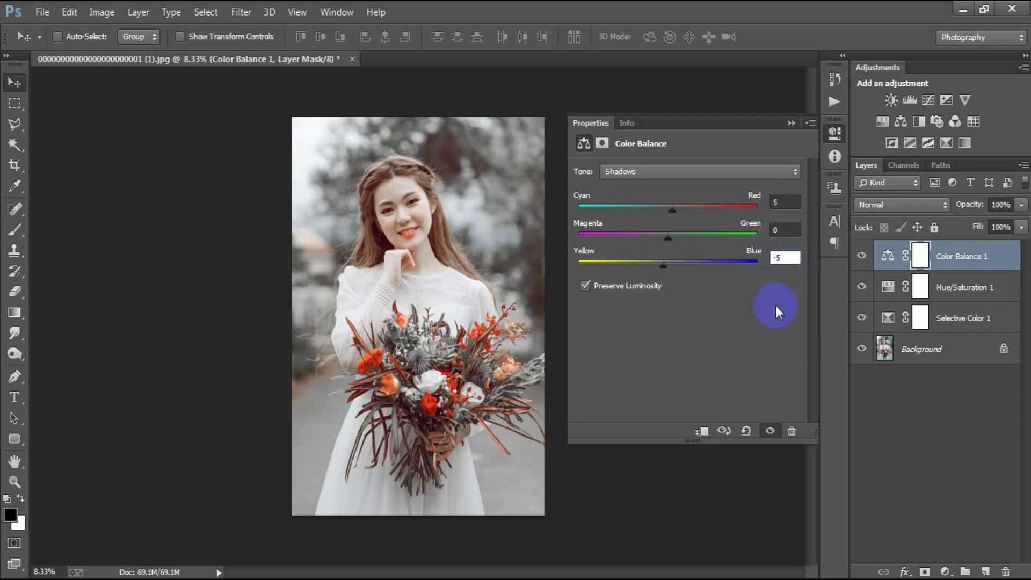
# Set the Highlights of the Color Balance adjustment to Cyan-Red 5 and Yellow-Blue -10
pyautogui.click(749, 172)
pyautogui.click(692, 213)
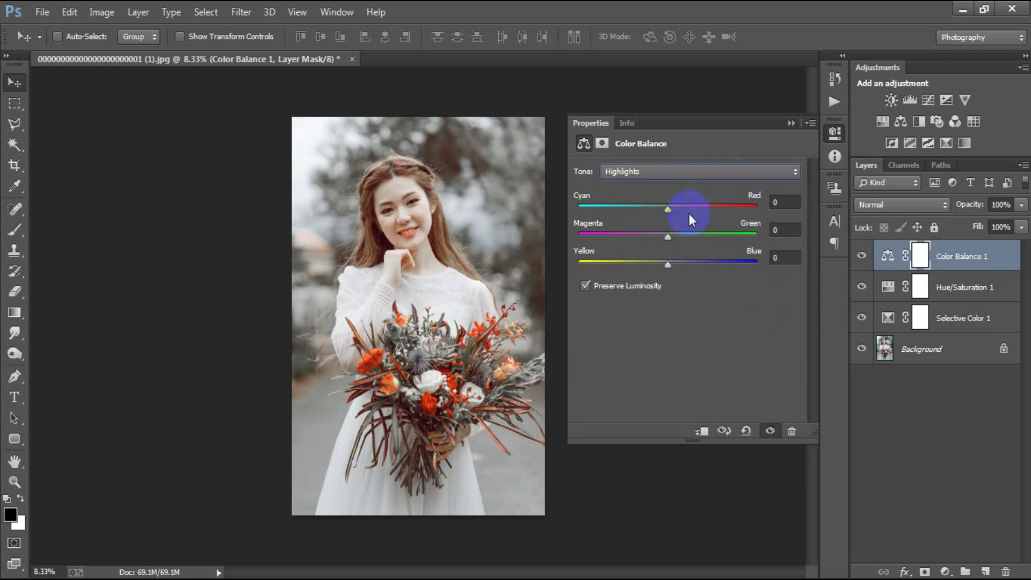
pyautogui.click(780, 202)
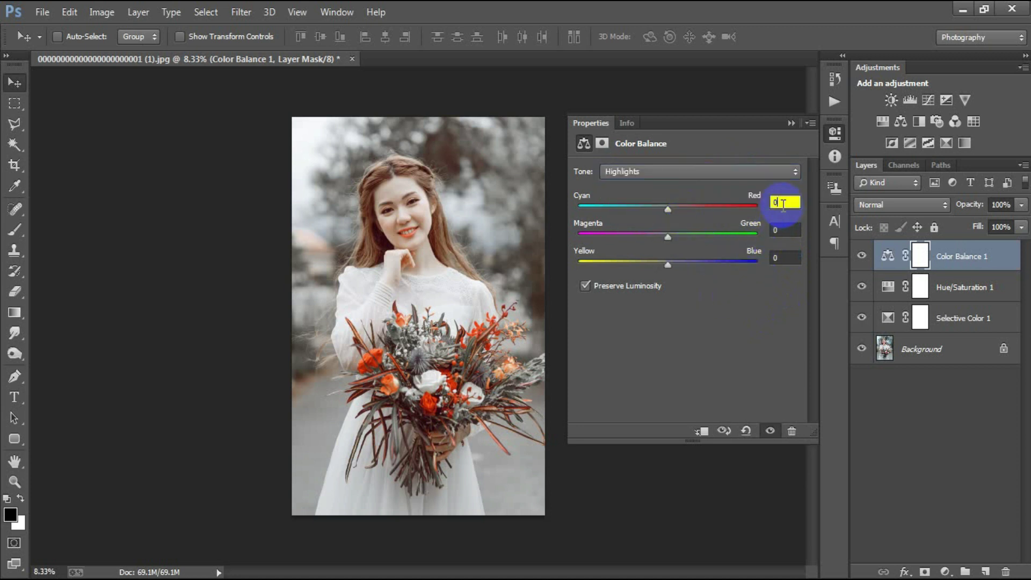
pyautogui.write('5')
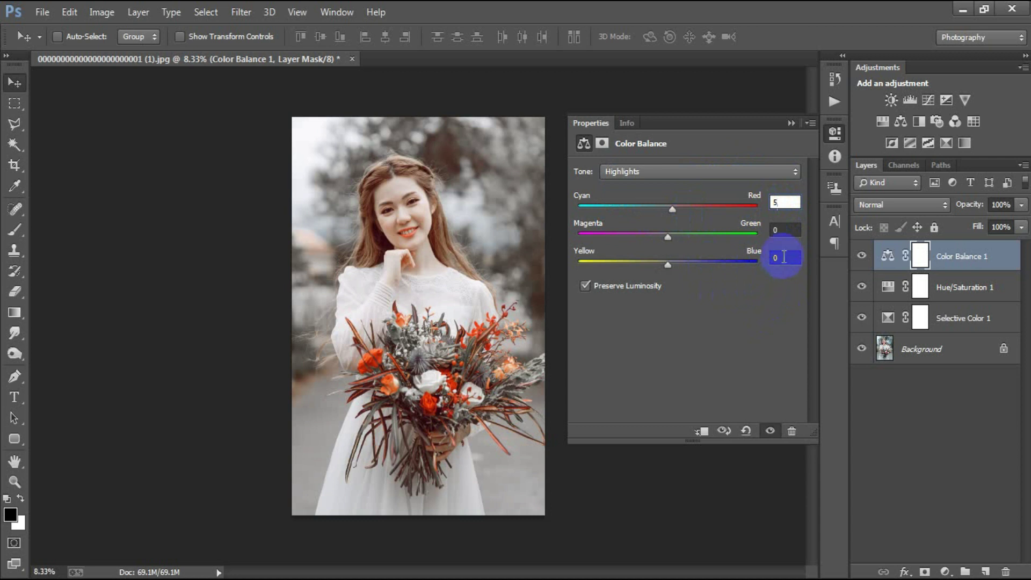
pyautogui.write('-1')
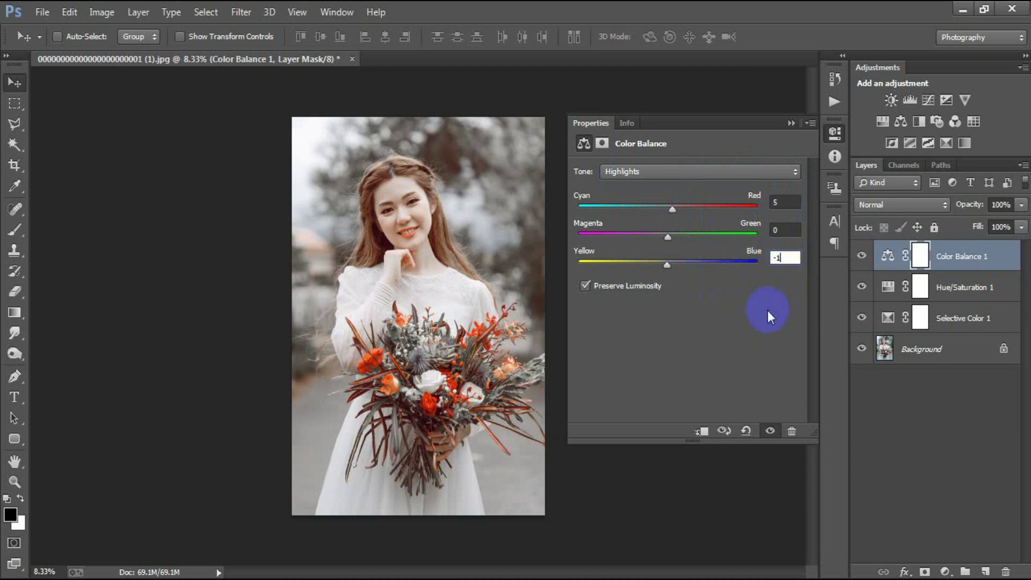
pyautogui.write('0')
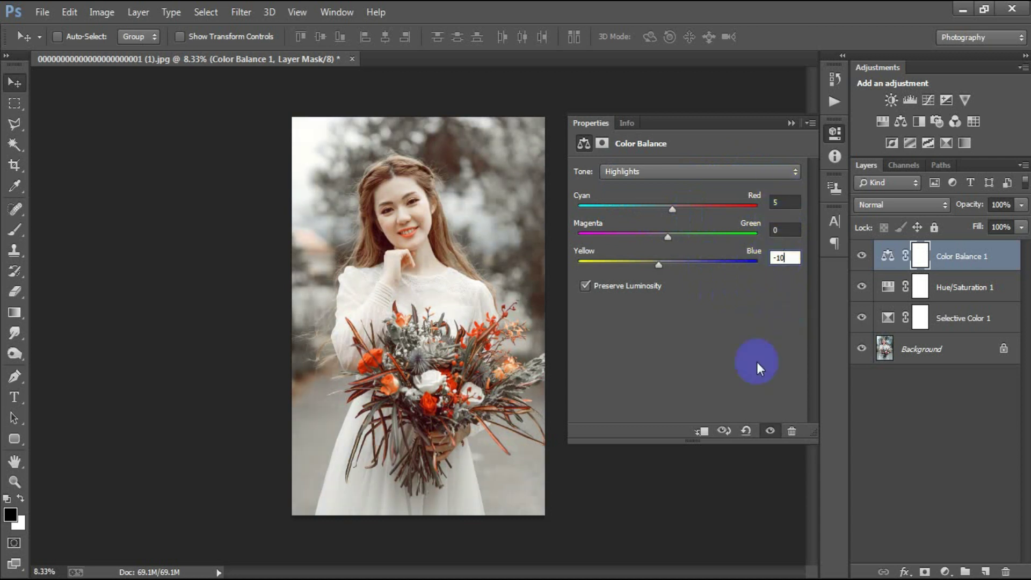
pyautogui.click(790, 123)
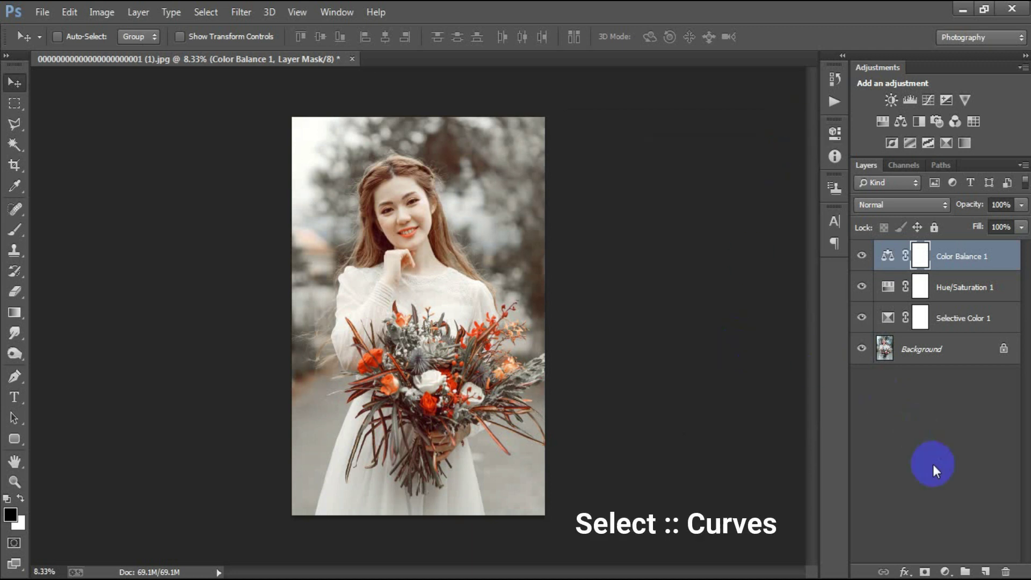
# Add a Curves adjustment layer and fade the RGB curve by slightly lowering its white endpoint and raising its black endpoint
pyautogui.click(945, 572)
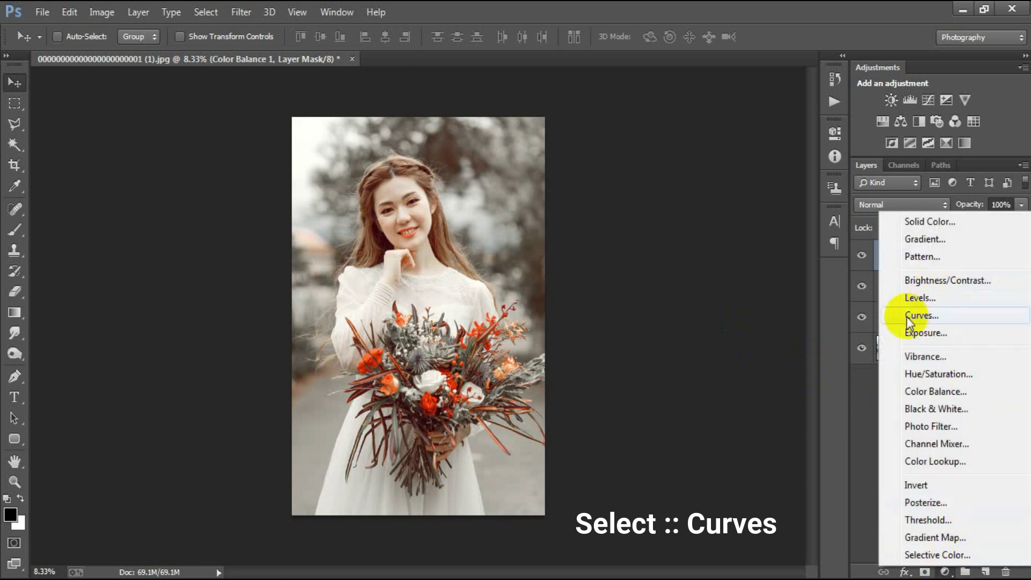
pyautogui.click(959, 317)
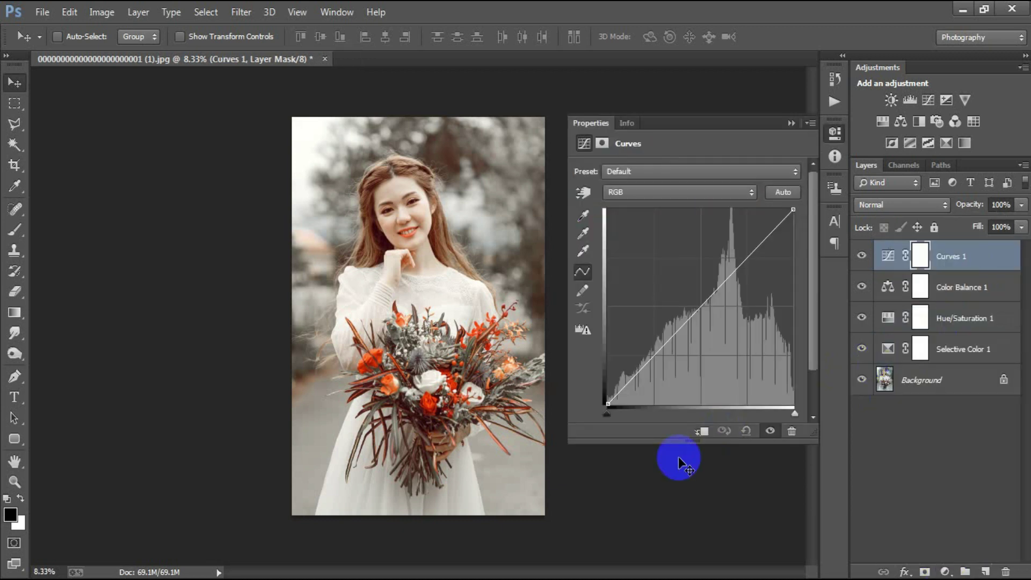
pyautogui.moveTo(793, 209); pyautogui.dragTo(799, 223)
pyautogui.moveTo(607, 403); pyautogui.dragTo(599, 391)
pyautogui.click(793, 223)
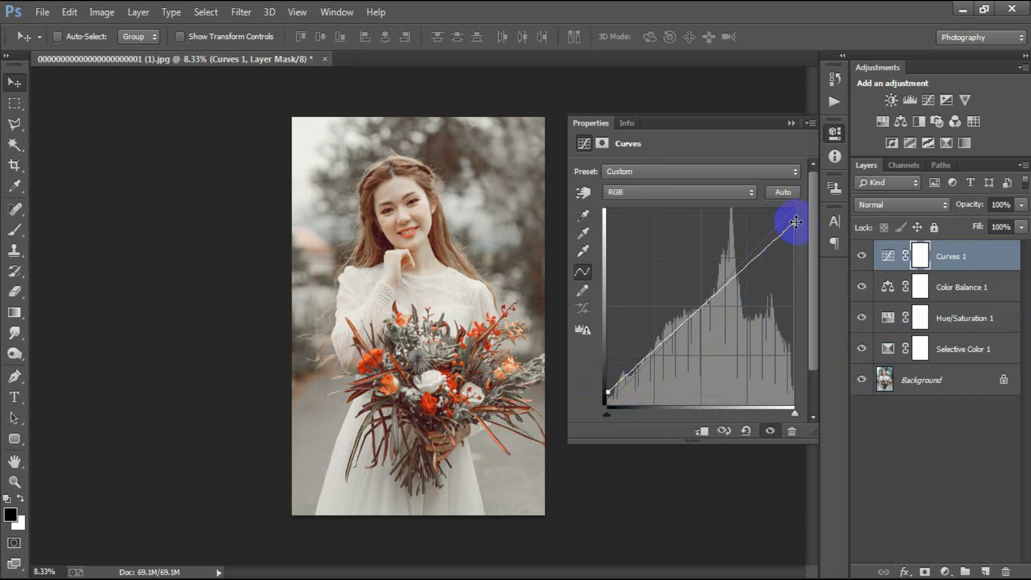
pyautogui.moveTo(795, 223); pyautogui.dragTo(796, 224)
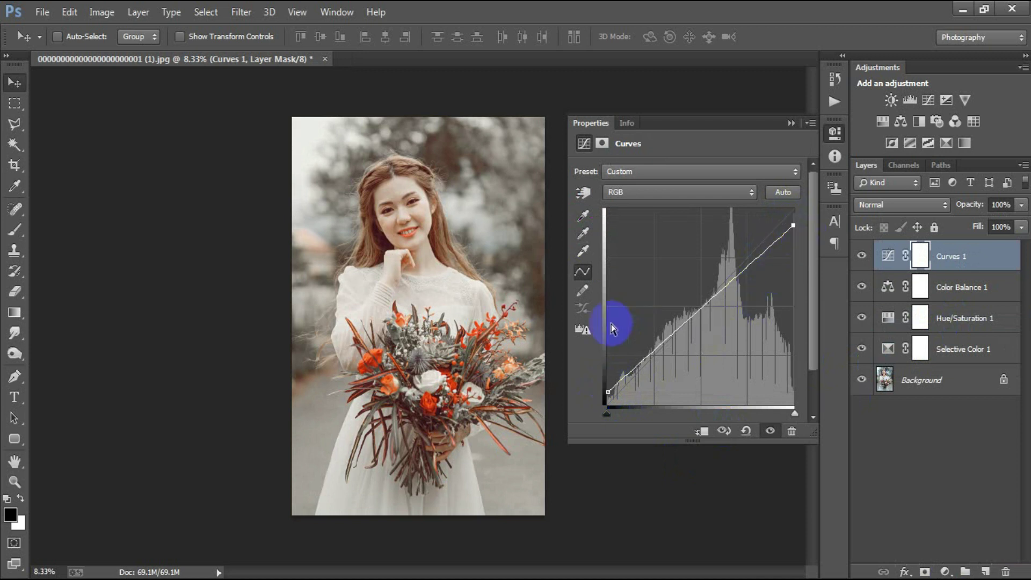
# Slightly lower the white endpoint of the Blue channel curve to warm the highlights
pyautogui.click(656, 194)
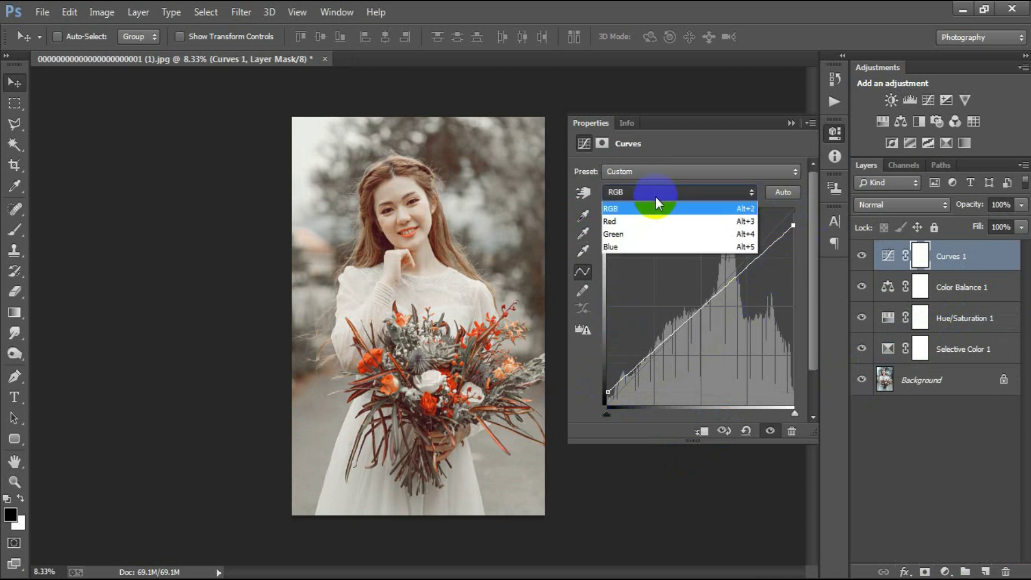
pyautogui.click(667, 248)
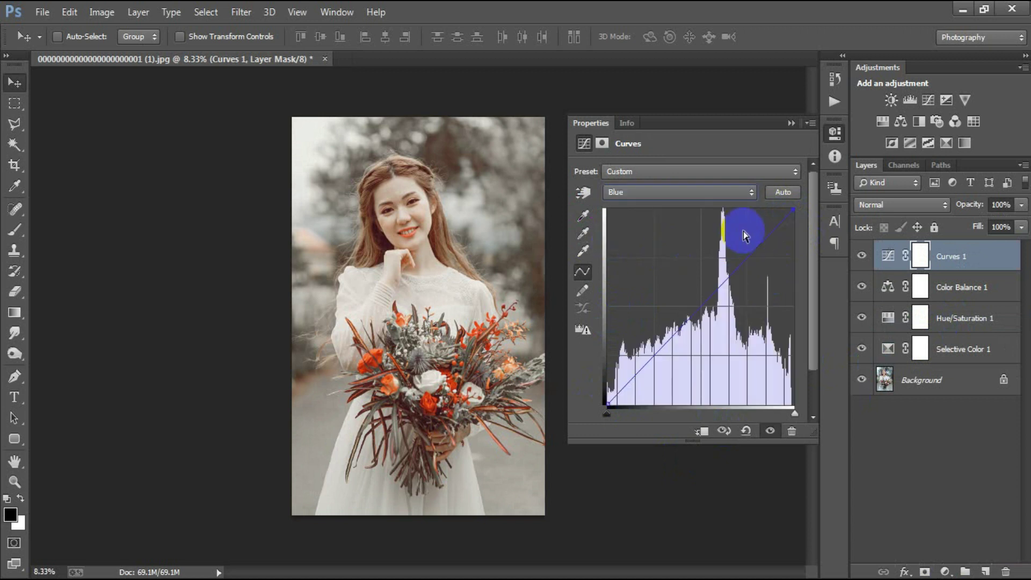
pyautogui.moveTo(793, 208); pyautogui.dragTo(821, 214)
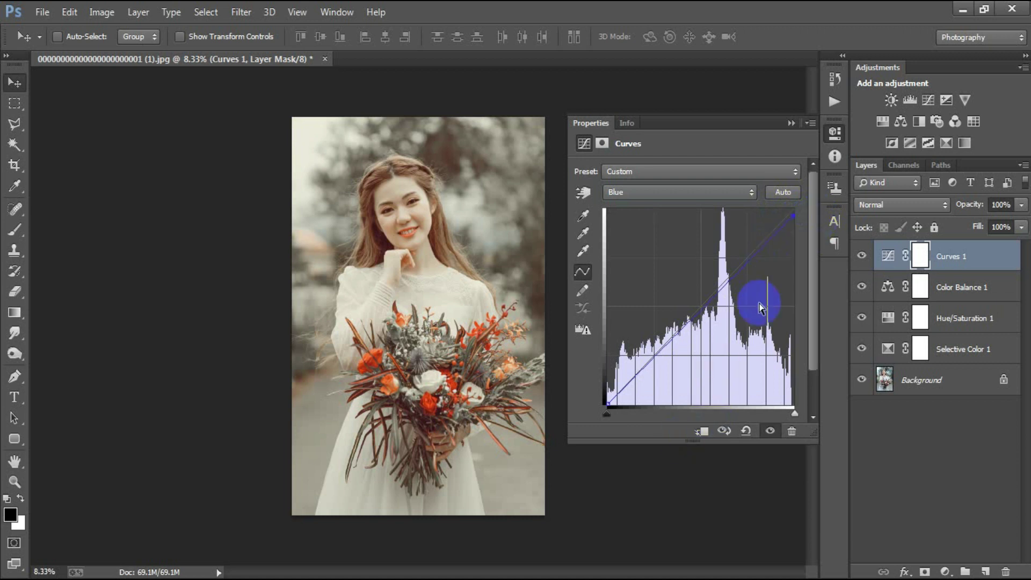
pyautogui.click(790, 124)
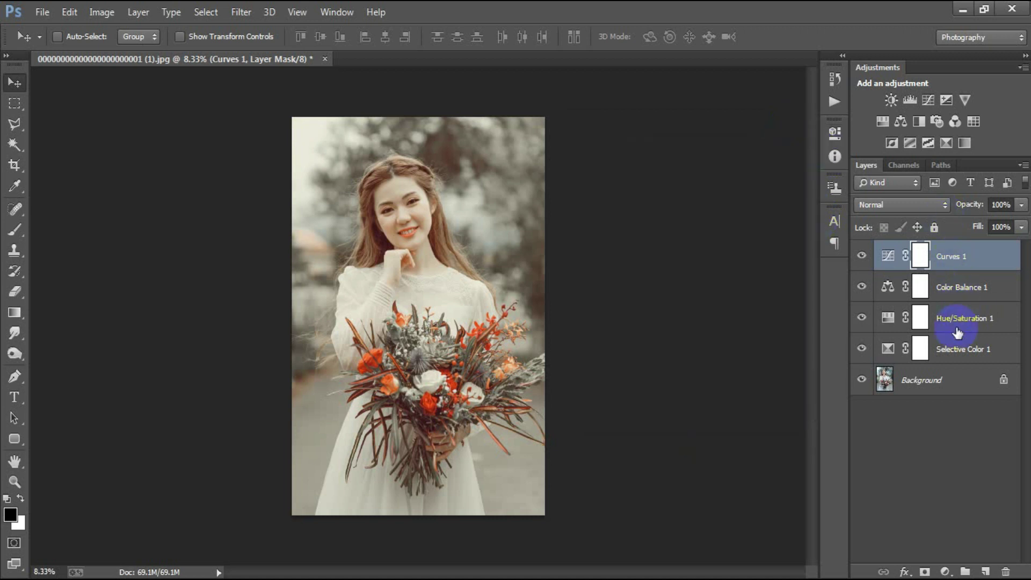
# Group the four adjustment layers and compare the portrait with and without the group
pyautogui.keyDown('shift'); pyautogui.click(955, 349); pyautogui.keyUp('shift')
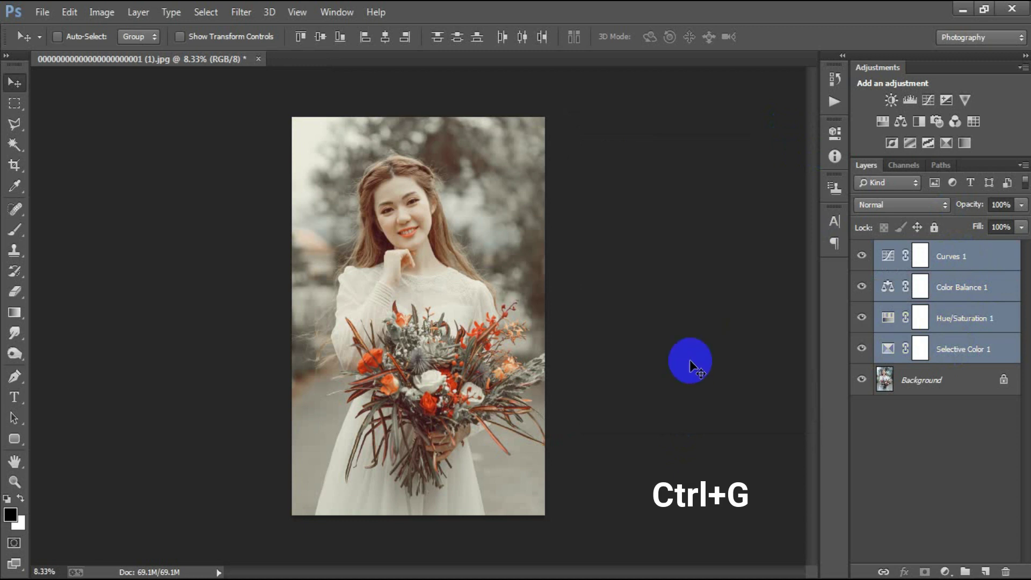
pyautogui.hotkey('ctrl', 'g')
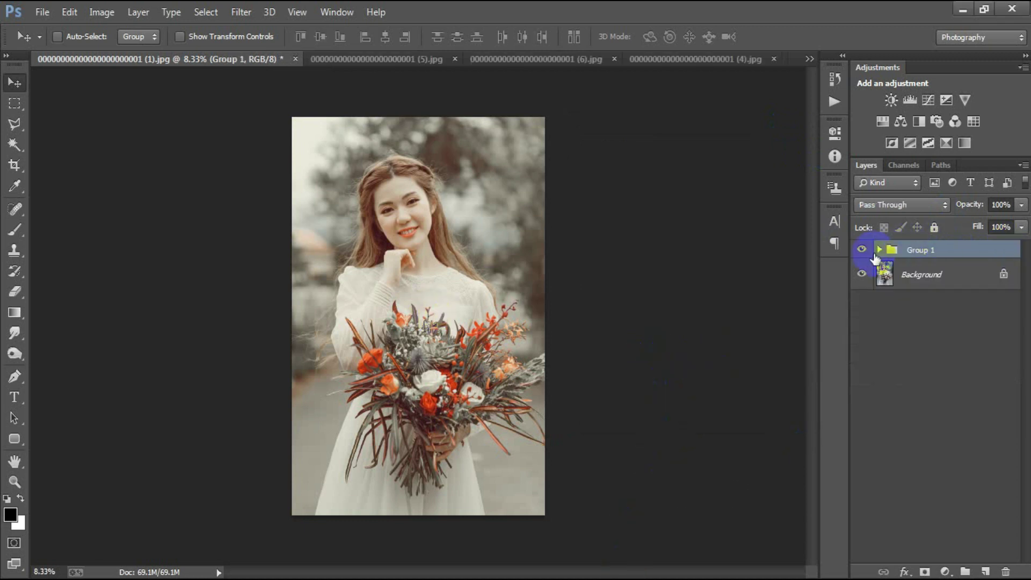
pyautogui.click(861, 249)
pyautogui.click(862, 249)
# Compare the graded photos (5), (6), (4) and (3) with and without their adjustment group
pyautogui.click(355, 60)
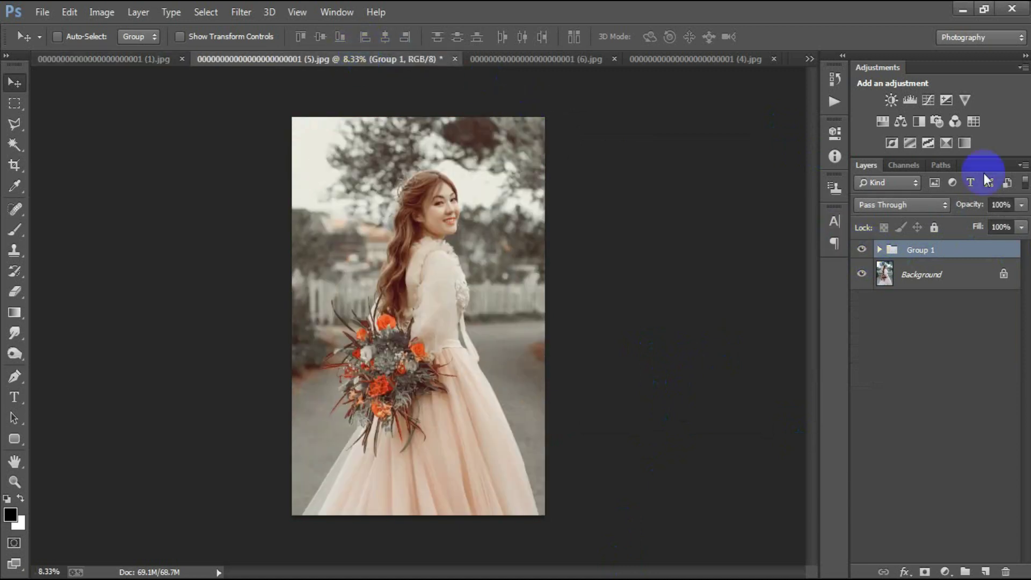
pyautogui.click(861, 249)
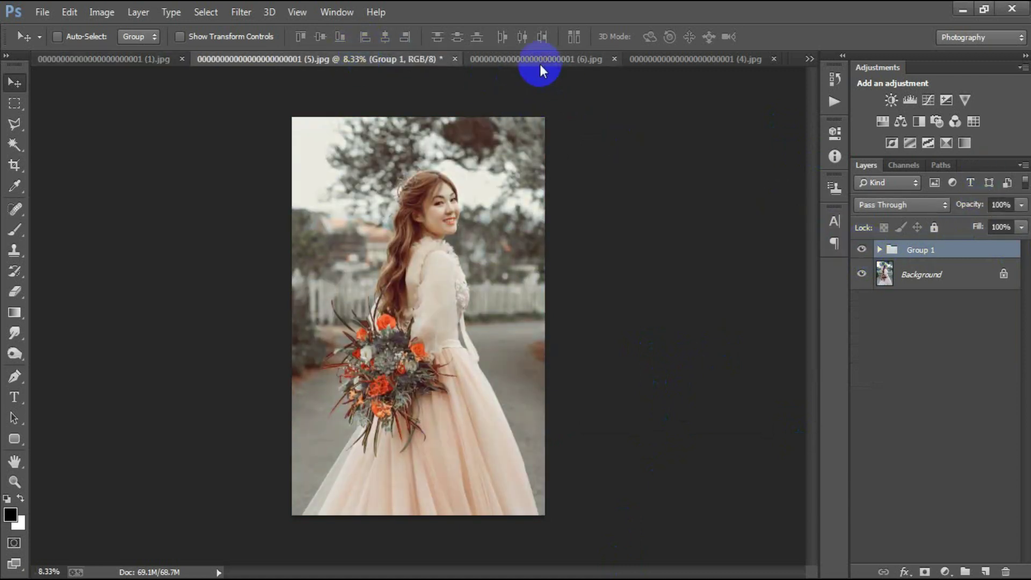
pyautogui.click(534, 59)
pyautogui.click(862, 250)
pyautogui.click(862, 249)
pyautogui.click(706, 60)
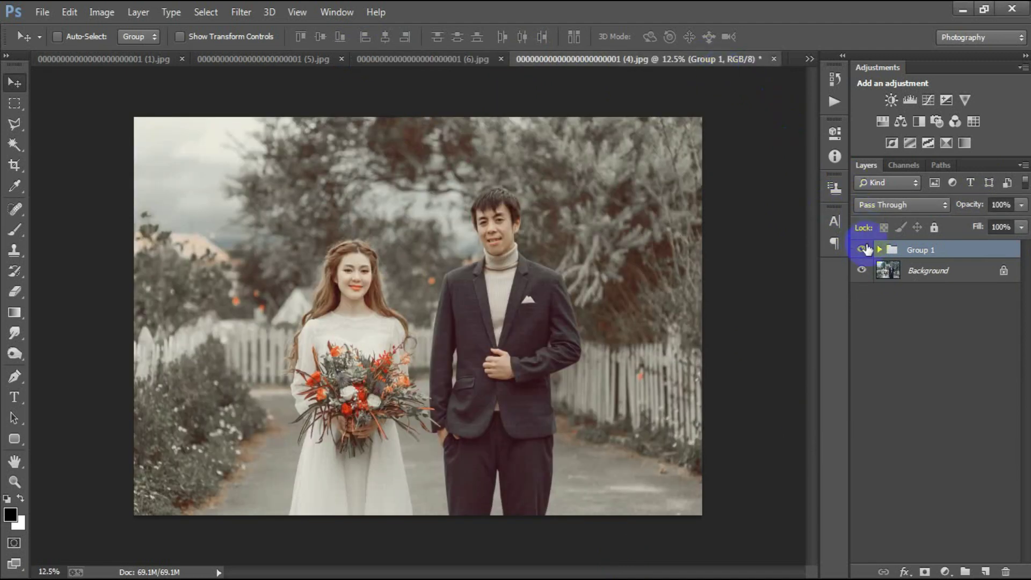
pyautogui.click(862, 250)
pyautogui.click(862, 249)
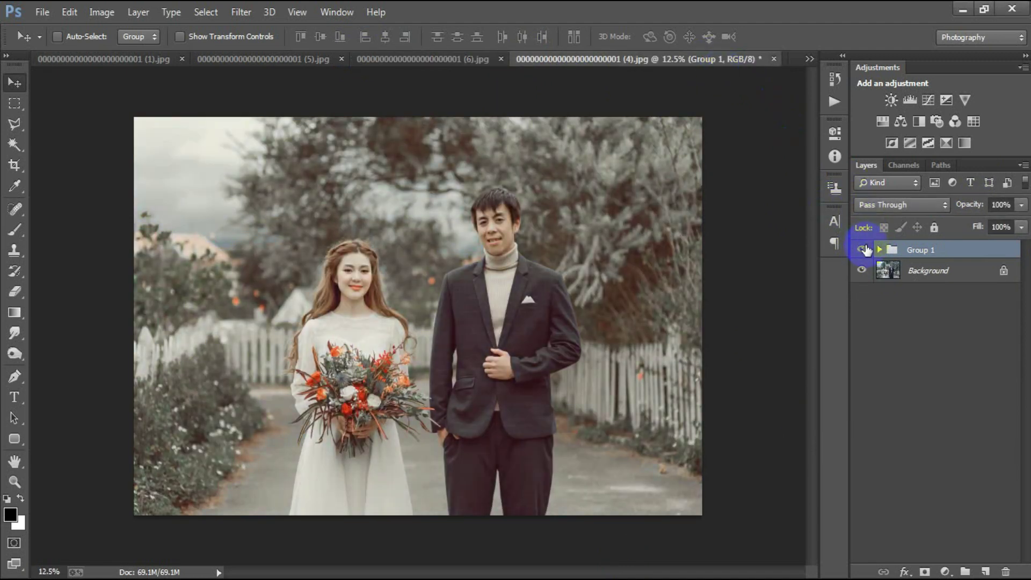
pyautogui.click(808, 60)
pyautogui.click(838, 135)
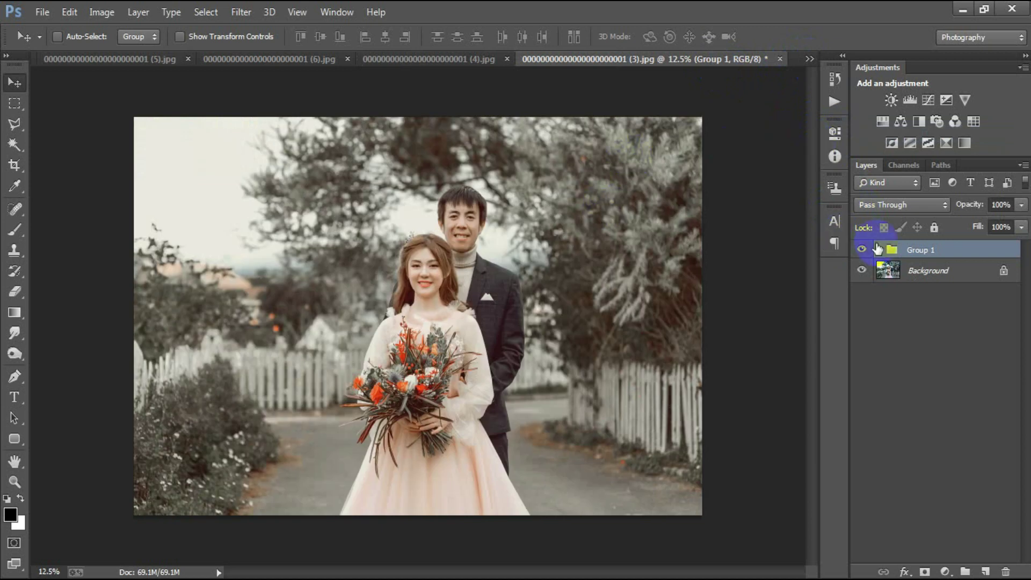
pyautogui.click(861, 250)
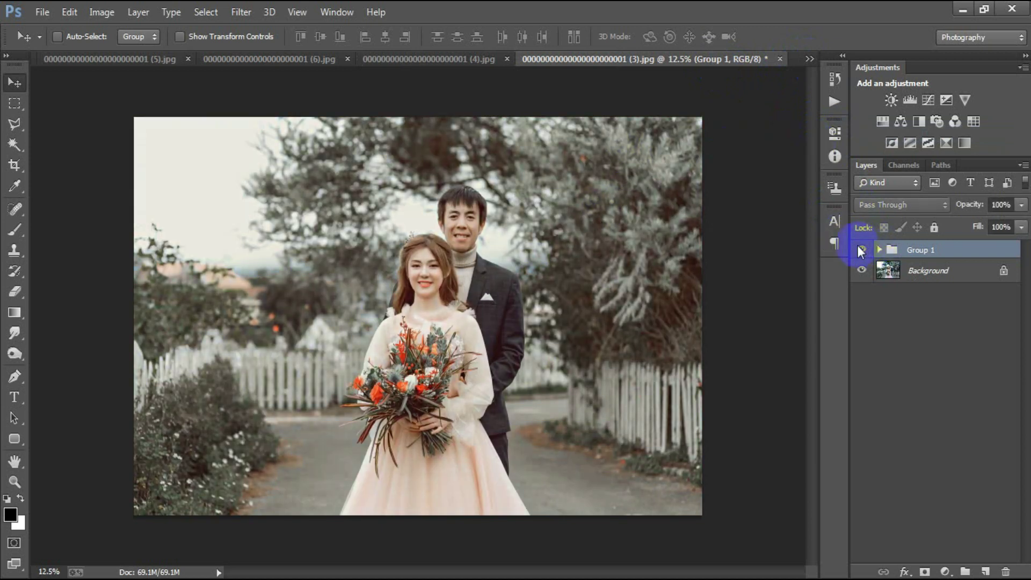
# Return to the bridal portrait (1).jpg and compare it repeatedly with and without the adjustment group
pyautogui.click(73, 60)
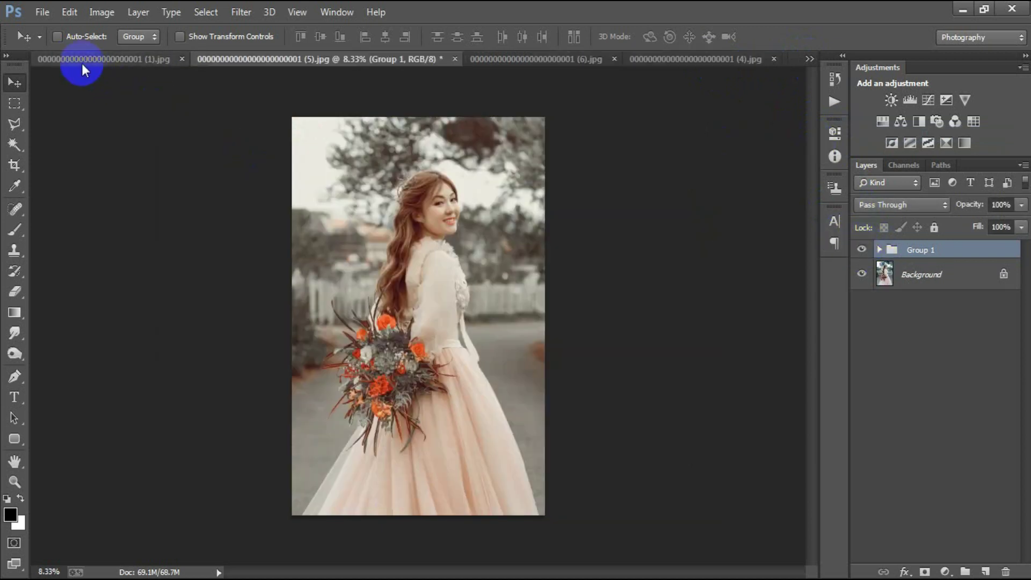
pyautogui.click(82, 64)
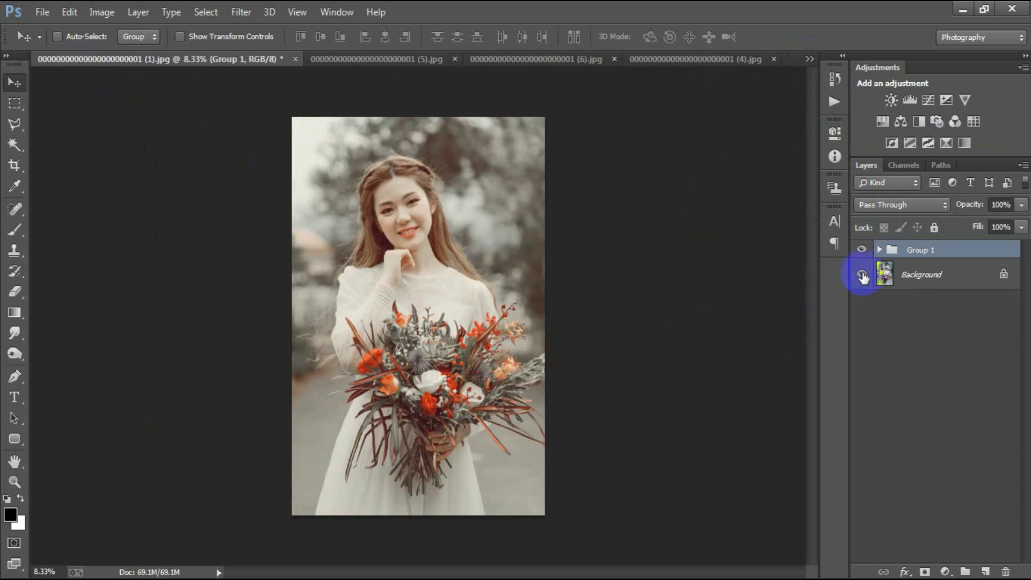
pyautogui.click(862, 251)
pyautogui.click(863, 252)
pyautogui.click(863, 251)
pyautogui.click(862, 251)
pyautogui.click(862, 251)
pyautogui.click(862, 252)
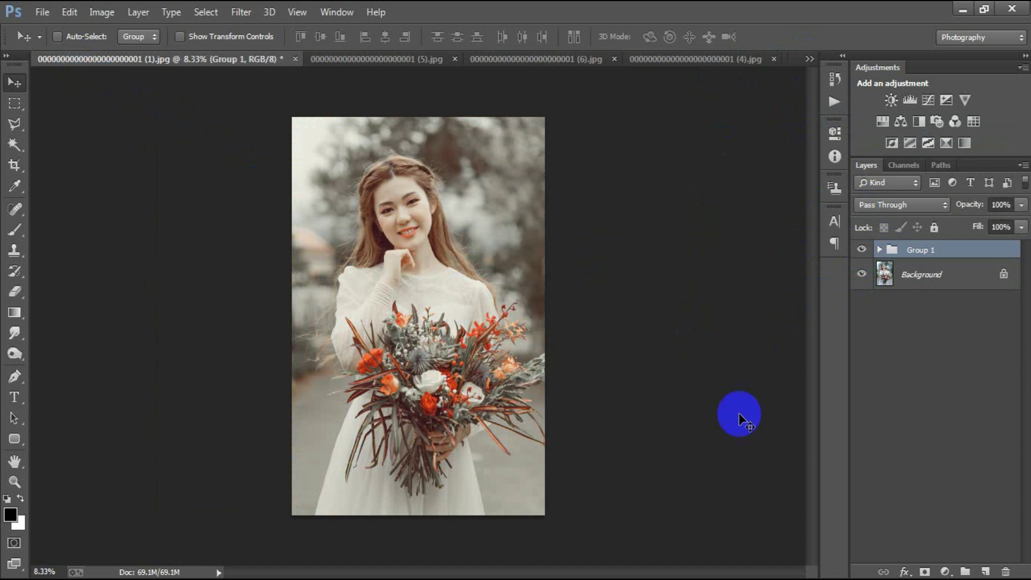